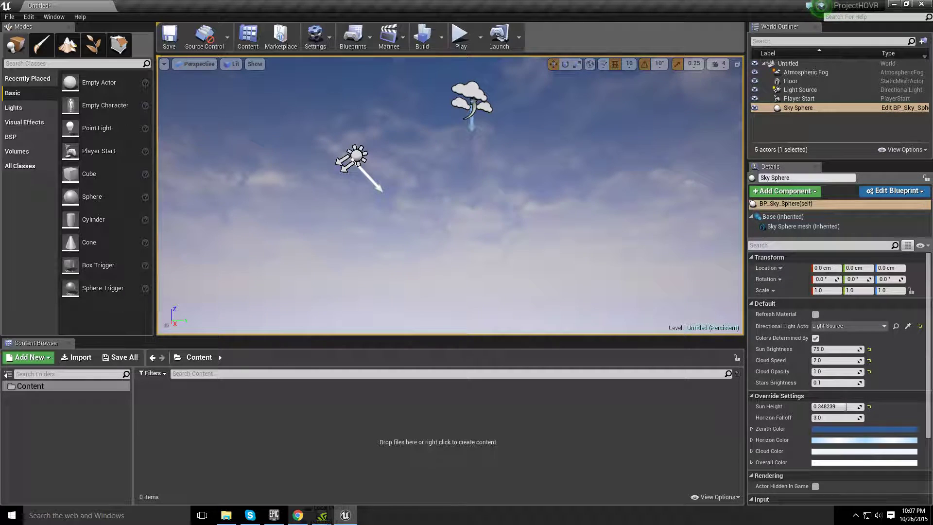
# Examine the default level's floor, sky and player start from several viewing angles and distances.
pyautogui.moveTo(449, 194); pyautogui.dragTo(345, 301, button='right')
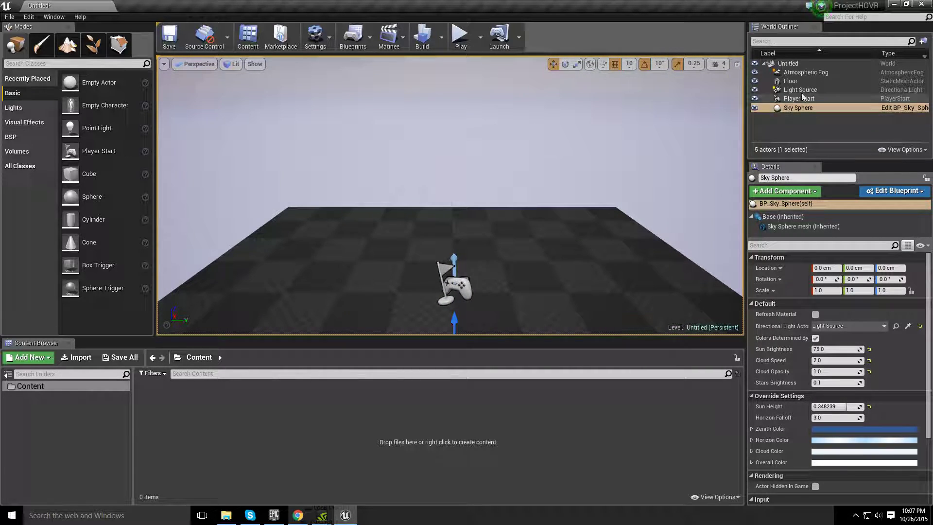
pyautogui.doubleClick(796, 107)
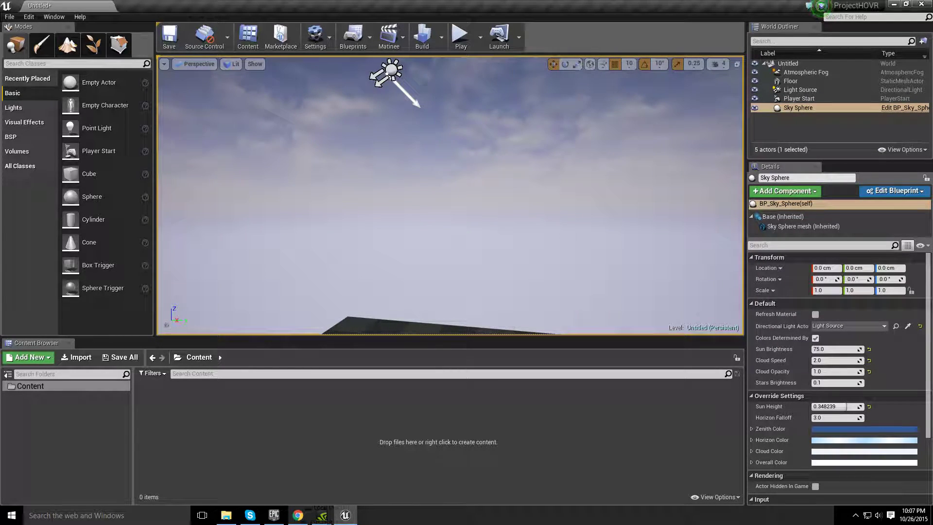
pyautogui.moveTo(345, 301); pyautogui.dragTo(290, 294, button='right')
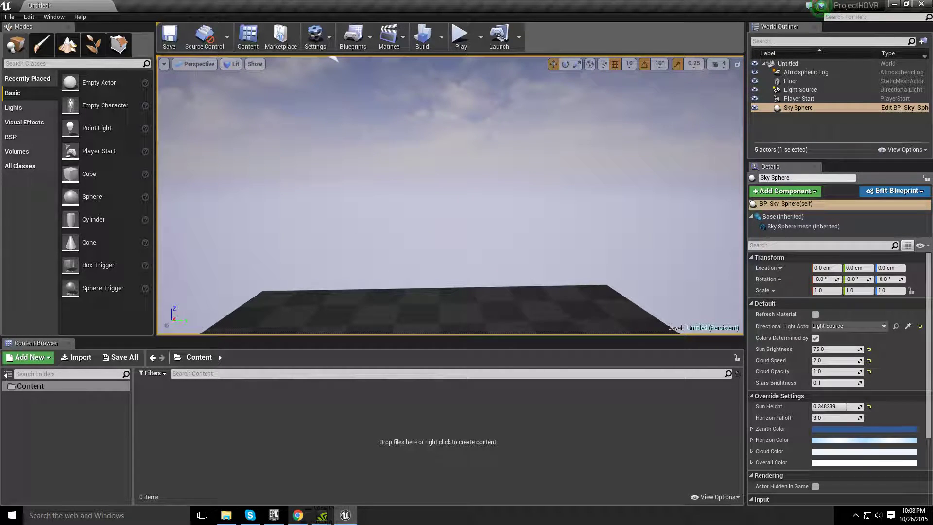
pyautogui.moveTo(504, 179); pyautogui.dragTo(503, 192, button='right')
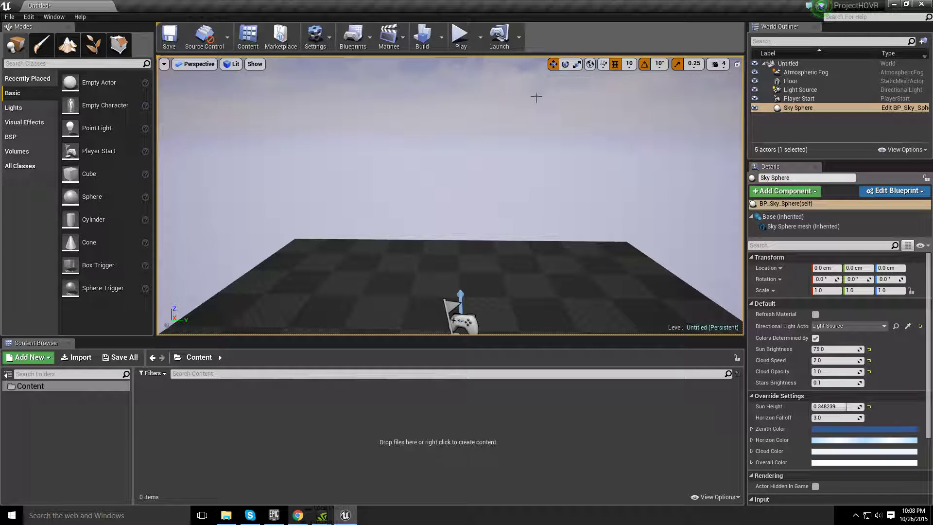
pyautogui.moveTo(426, 215); pyautogui.dragTo(427, 230, button='right')
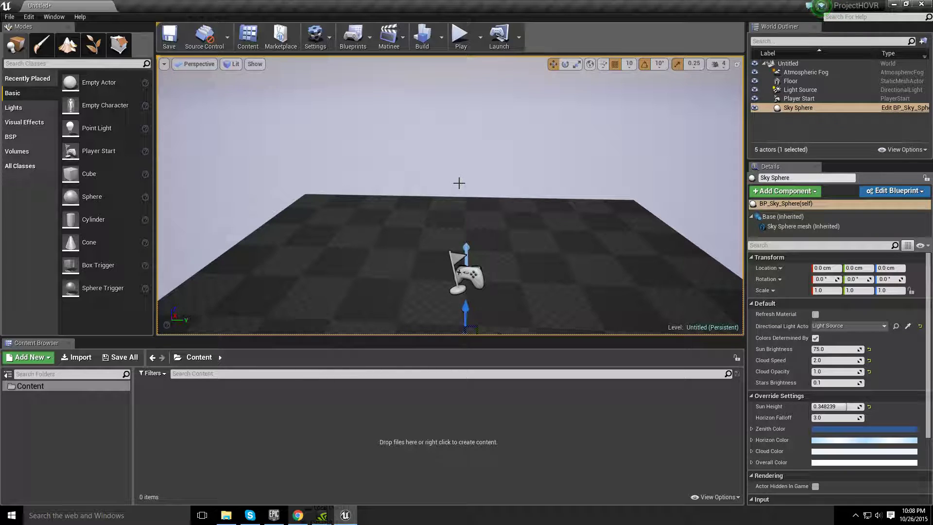
pyautogui.moveTo(452, 175); pyautogui.dragTo(466, 151, button='right')
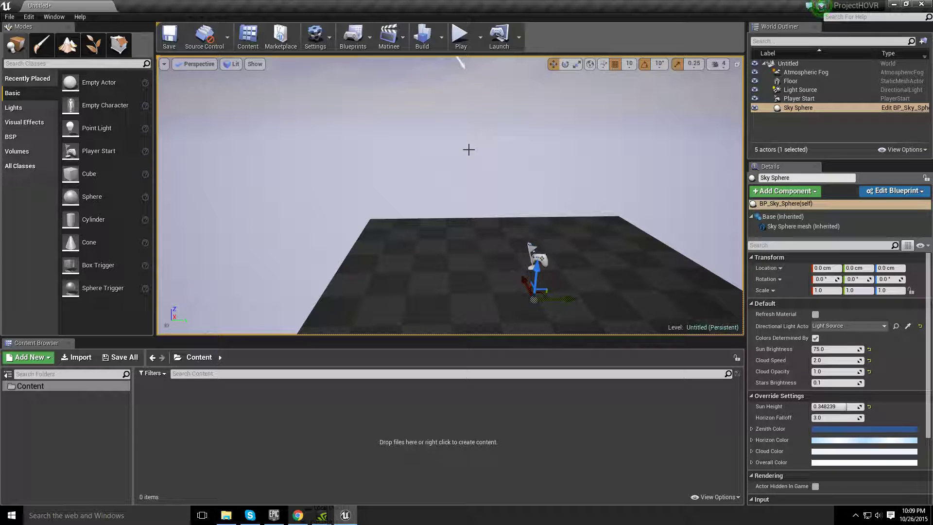
pyautogui.scroll(10, 444, 169)
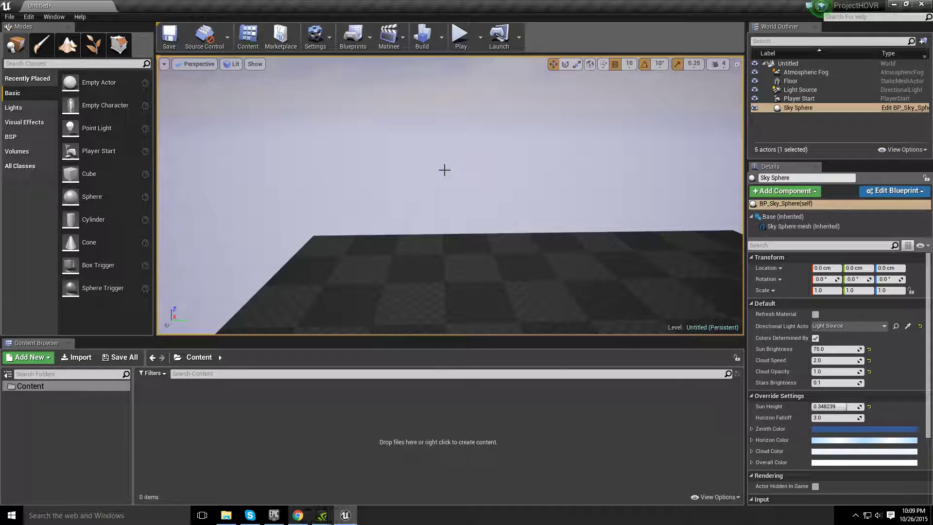
pyautogui.scroll(3, 443, 169)
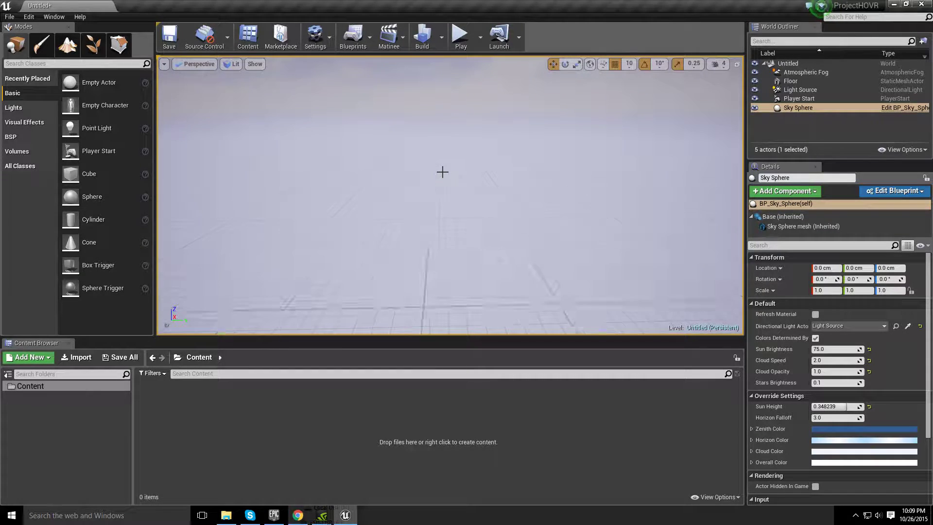
pyautogui.scroll(-10, 444, 170)
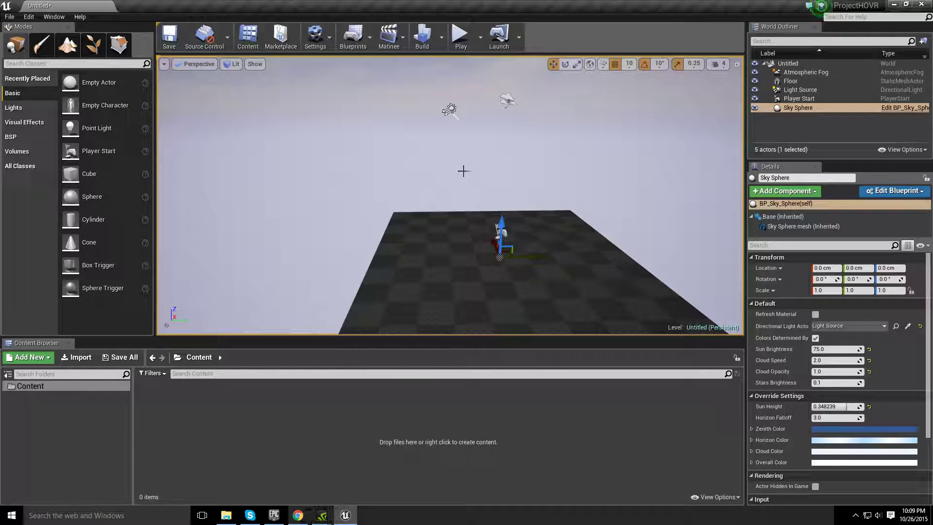
# Inspect the properties of the Light Source, Atmospheric Fog and Floor actors in the level.
pyautogui.click(449, 109)
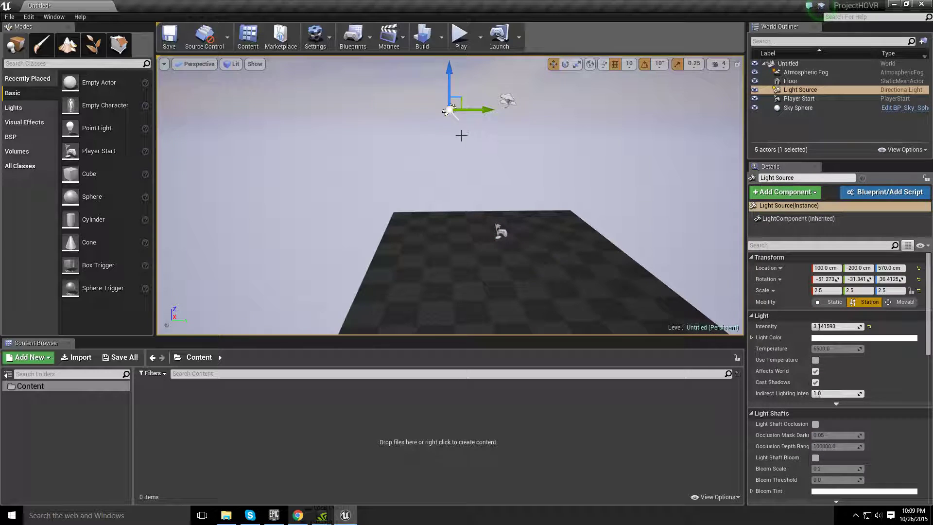
pyautogui.click(505, 99)
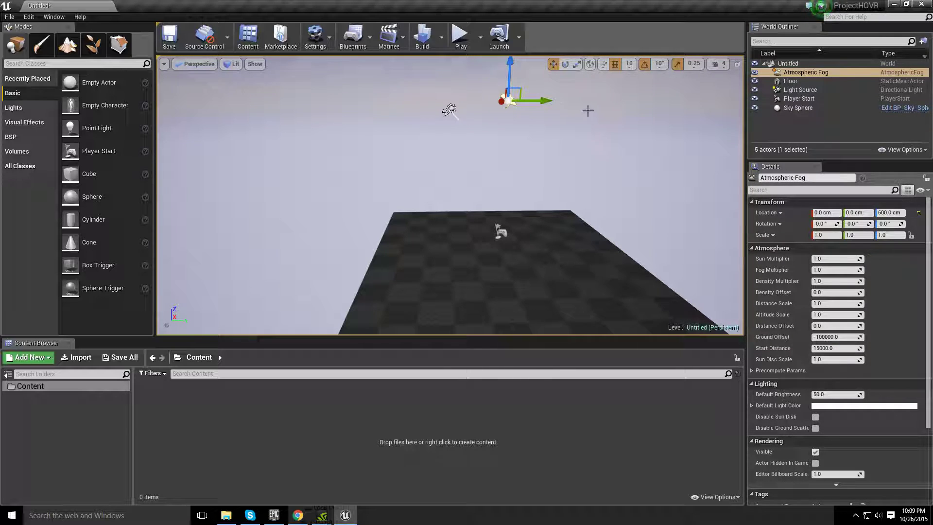
pyautogui.click(546, 235)
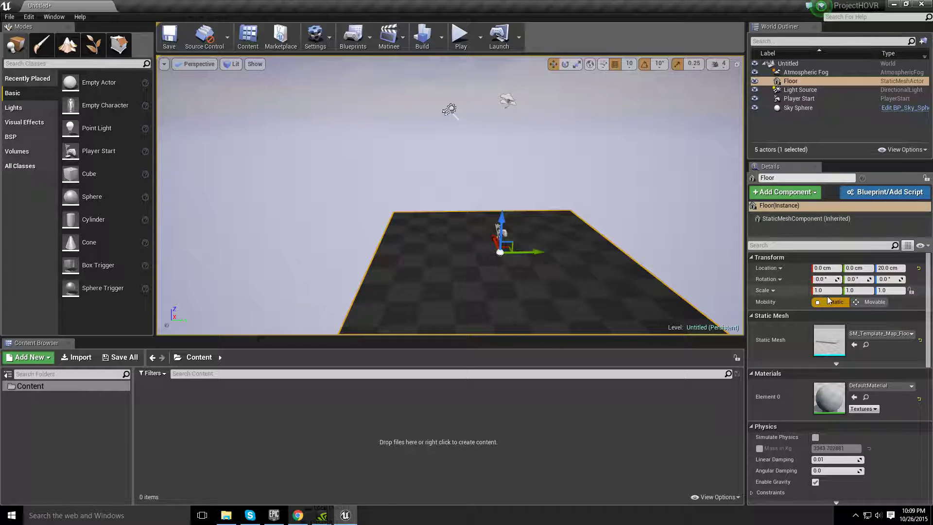
pyautogui.scroll(-10, 826, 296)
pyautogui.scroll(10, 864, 339)
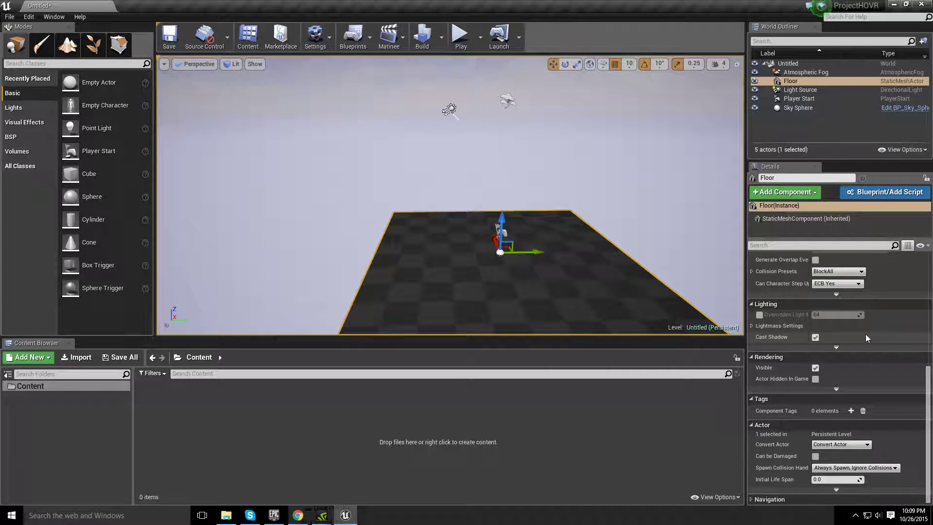
pyautogui.click(505, 103)
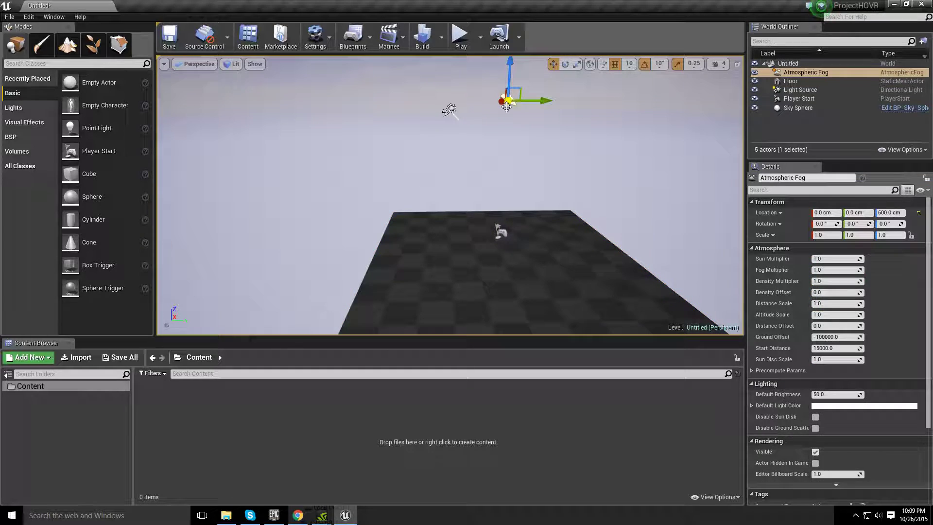
pyautogui.click(453, 110)
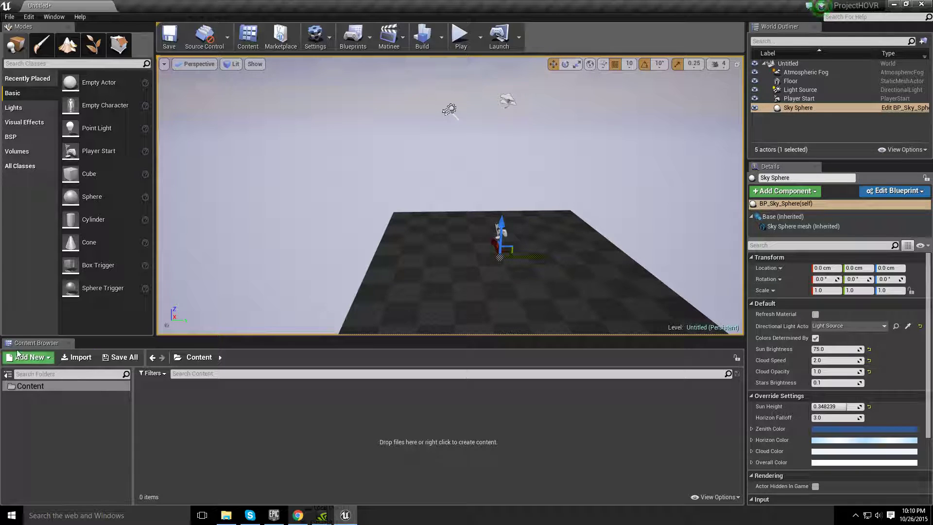
# Look through the Paint, Landscape, Foliage and Geometry Editing modes, then return to placing actors.
pyautogui.click(30, 386)
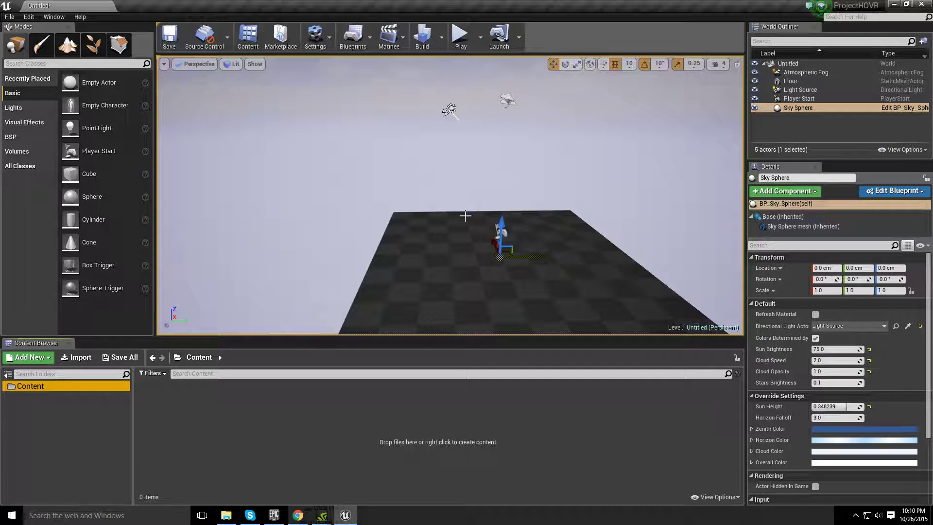
pyautogui.click(47, 49)
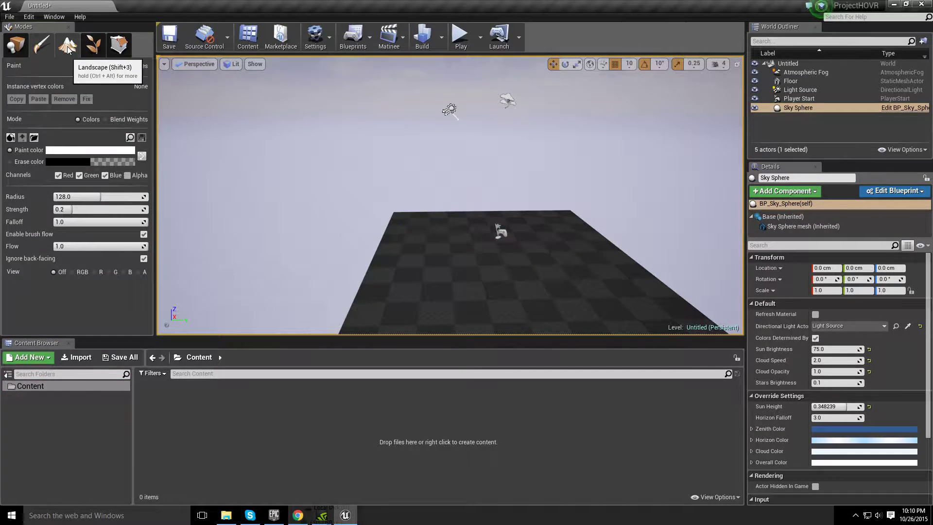
pyautogui.click(68, 45)
pyautogui.click(93, 45)
pyautogui.click(116, 46)
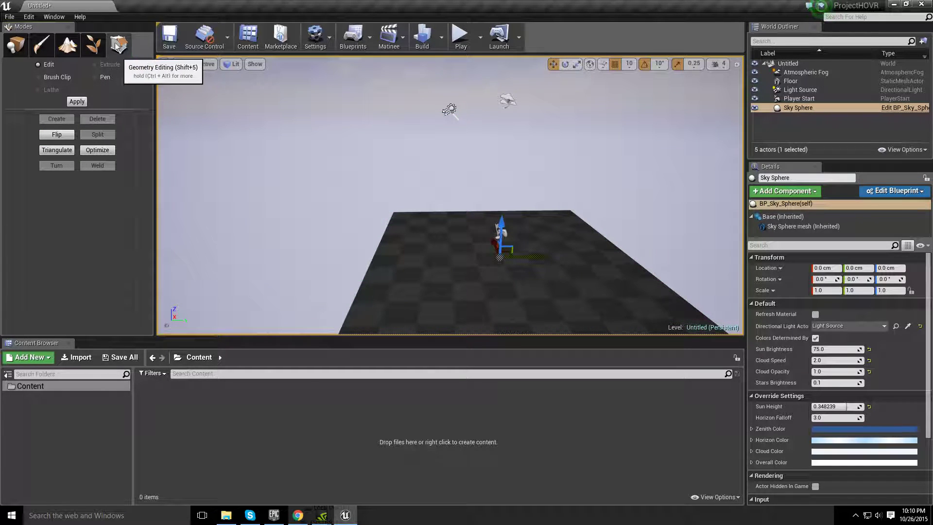
pyautogui.click(19, 49)
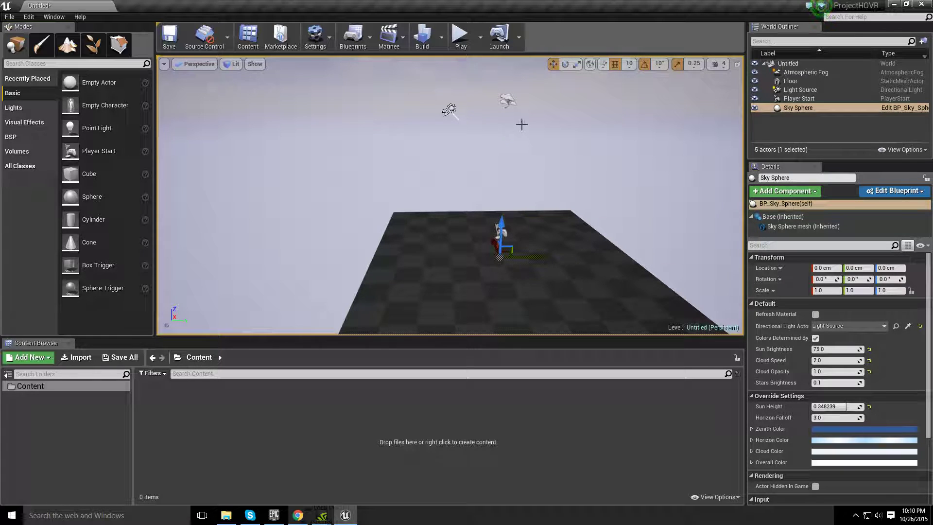
# Place a Cube on the floor at about X -240 cm, Y -270 cm and raise it to Z 100 cm.
pyautogui.moveTo(528, 137); pyautogui.dragTo(454, 146, button='right')
pyautogui.scroll(-10, 487, 147)
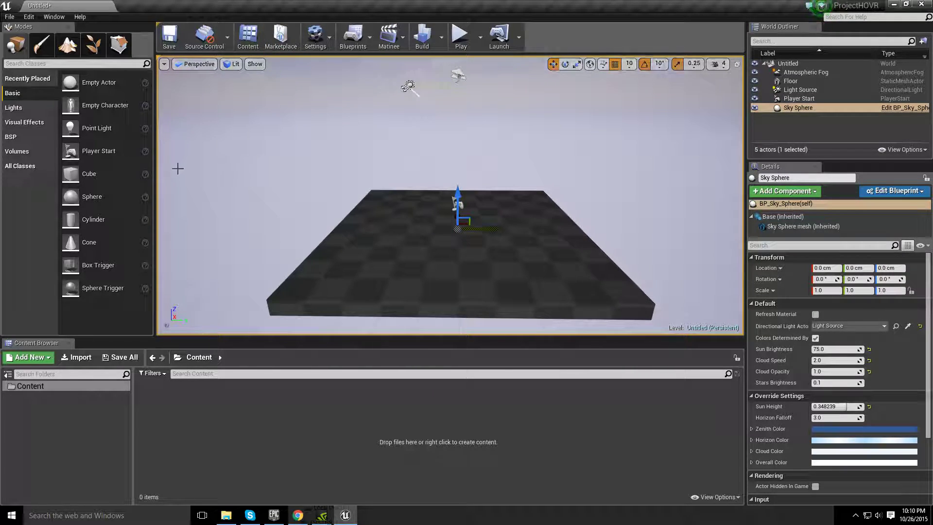
pyautogui.click(89, 176)
pyautogui.moveTo(89, 176); pyautogui.dragTo(370, 250)
pyautogui.moveTo(379, 251); pyautogui.dragTo(379, 250)
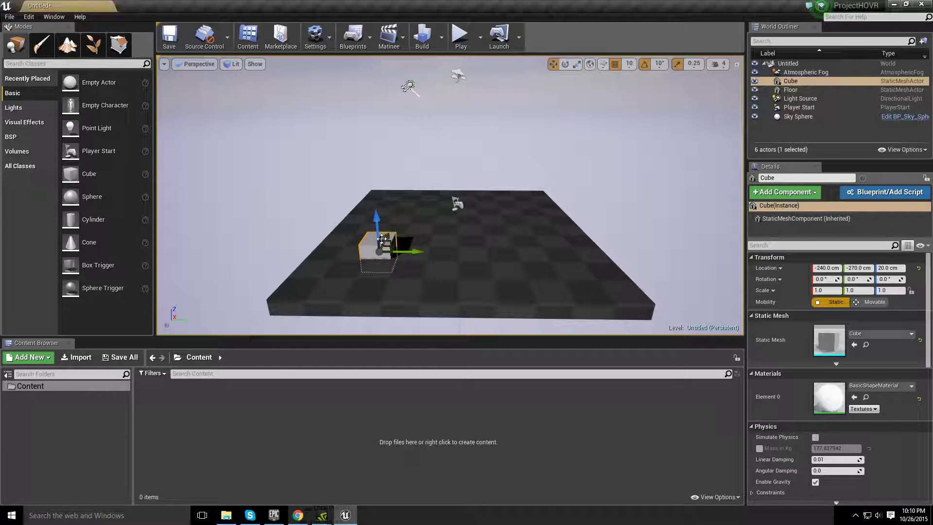
pyautogui.press('w')
pyautogui.moveTo(447, 185)
pyautogui.mouseDown(button='right')
pyautogui.moveTo(459, 194)
pyautogui.moveTo(445, 170)
pyautogui.mouseUp(button='right')
pyautogui.press('s')
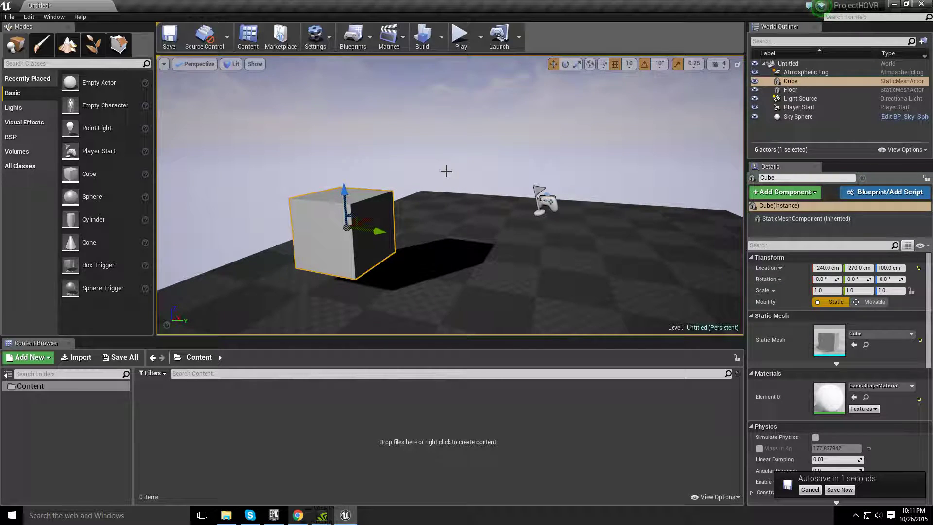
# Move the cube across the floor to about X -200 cm and Y -290 cm.
pyautogui.moveTo(450, 194); pyautogui.dragTo(352, 194, button='right')
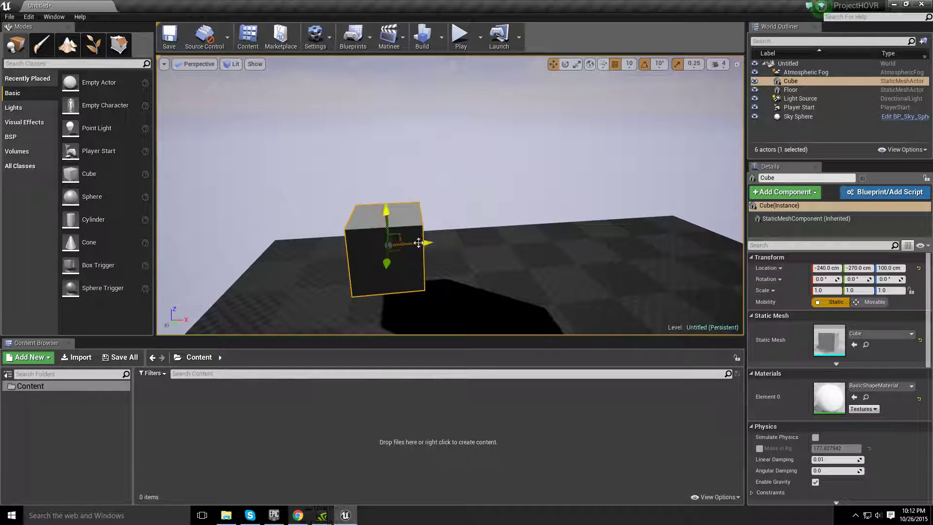
pyautogui.moveTo(427, 241); pyautogui.dragTo(448, 234)
pyautogui.moveTo(409, 260); pyautogui.dragTo(435, 226)
pyautogui.scroll(-3, 434, 227)
pyautogui.moveTo(435, 226); pyautogui.dragTo(401, 228, button='right')
pyautogui.scroll(-3, 513, 177)
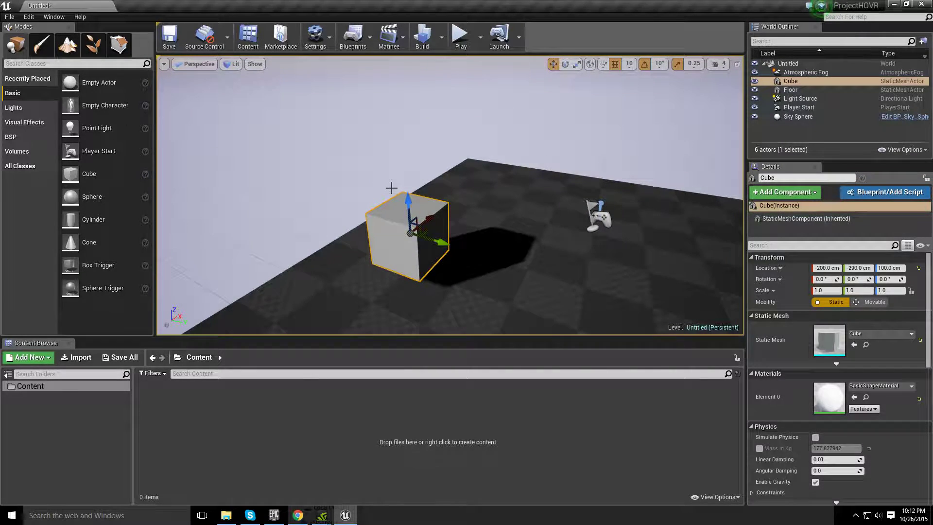
# Delete the cube from the level.
pyautogui.press('Delete')
pyautogui.moveTo(391, 188); pyautogui.dragTo(428, 190, button='right')
pyautogui.scroll(8, 466, 246)
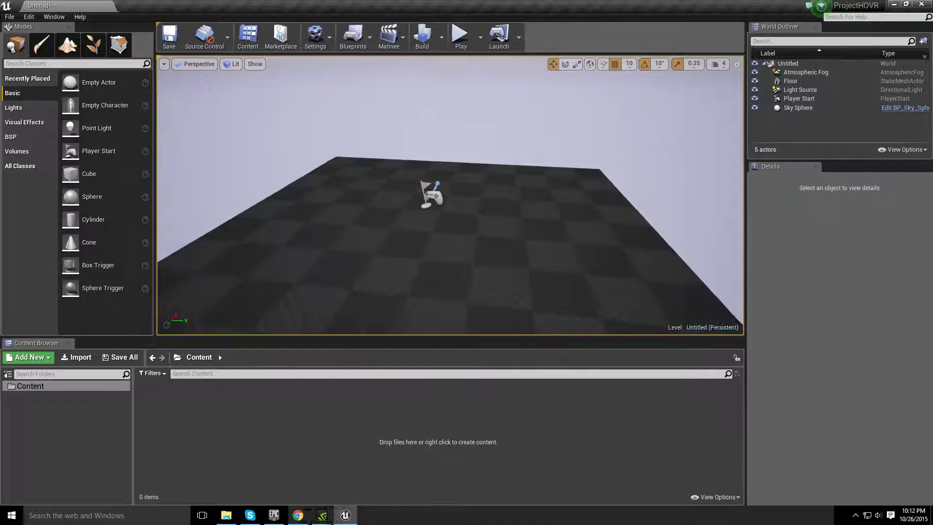
pyautogui.moveTo(467, 246)
pyautogui.mouseDown(button='right')
pyautogui.moveTo(437, 166)
pyautogui.moveTo(417, 185)
pyautogui.moveTo(437, 272)
pyautogui.moveTo(456, 246)
pyautogui.mouseUp(button='right')
pyautogui.moveTo(498, 197)
pyautogui.mouseDown()
pyautogui.moveTo(491, 185)
pyautogui.moveTo(498, 196)
pyautogui.mouseUp()
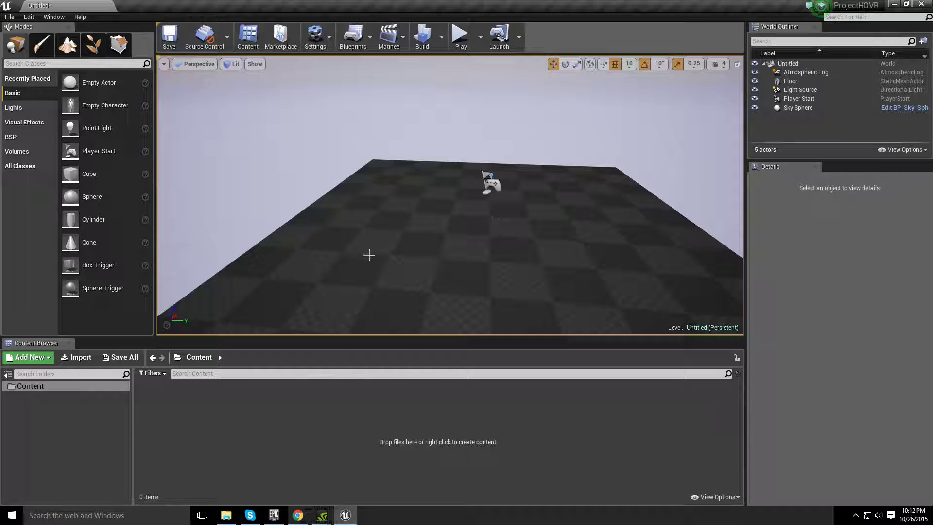
# Create a new Blueprint Class asset in the Content folder.
pyautogui.click(22, 390)
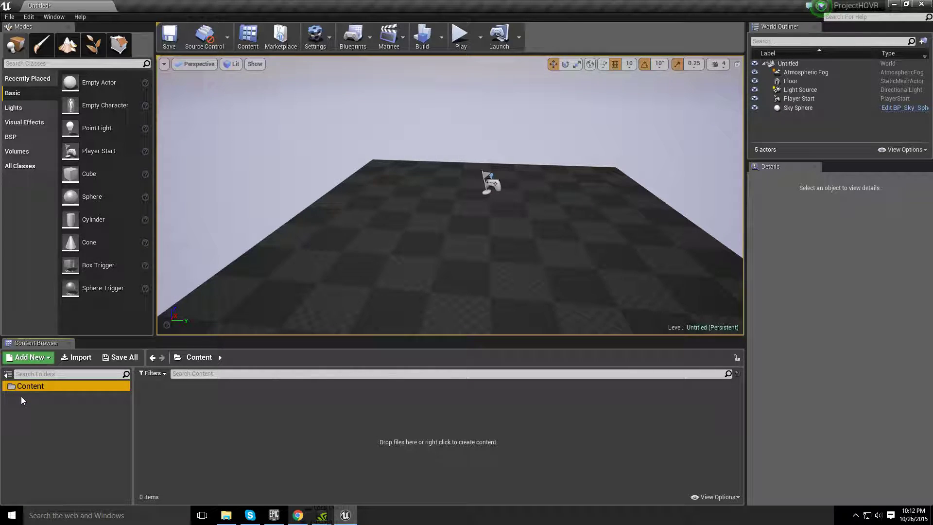
pyautogui.rightClick(21, 397)
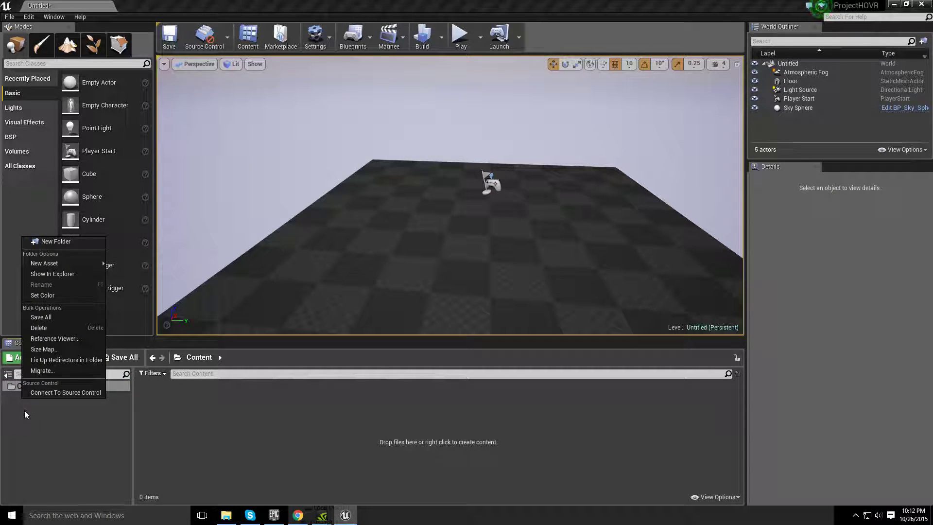
pyautogui.click(25, 413)
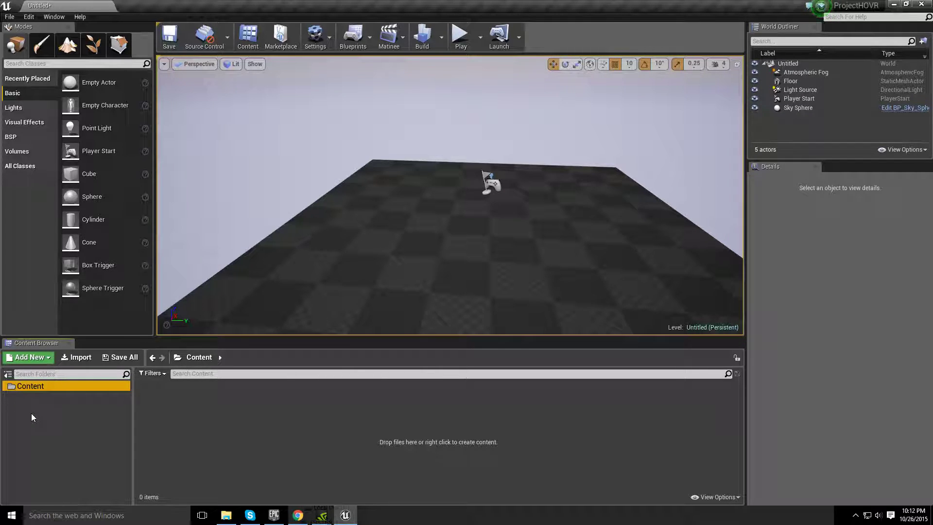
pyautogui.rightClick(31, 413)
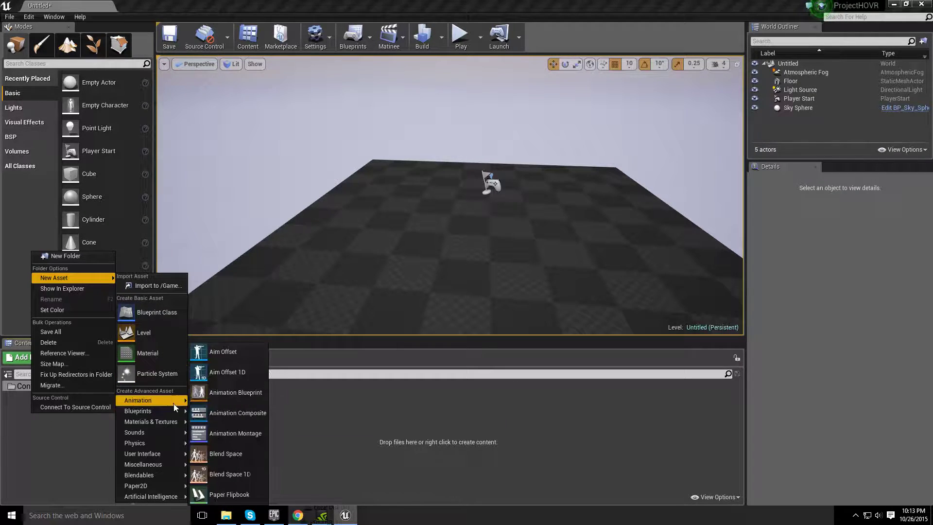
pyautogui.moveTo(168, 414)
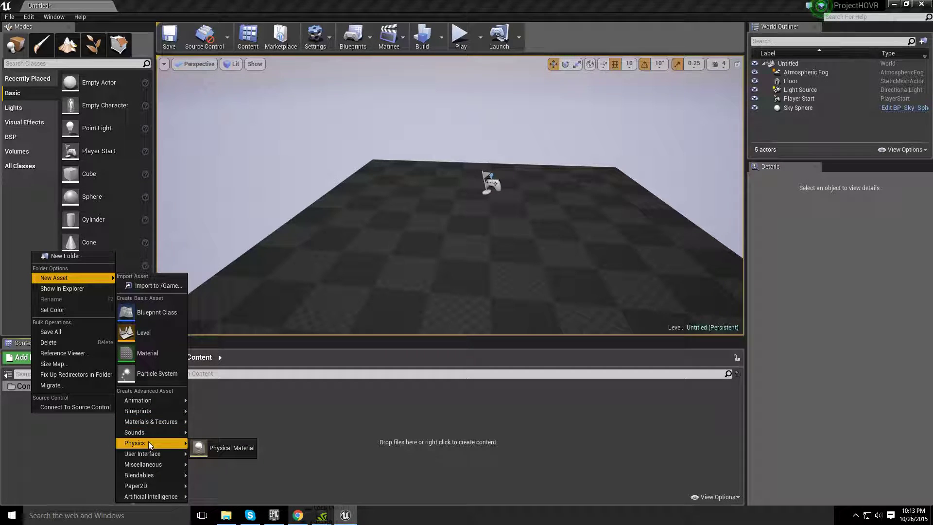
pyautogui.moveTo(149, 455)
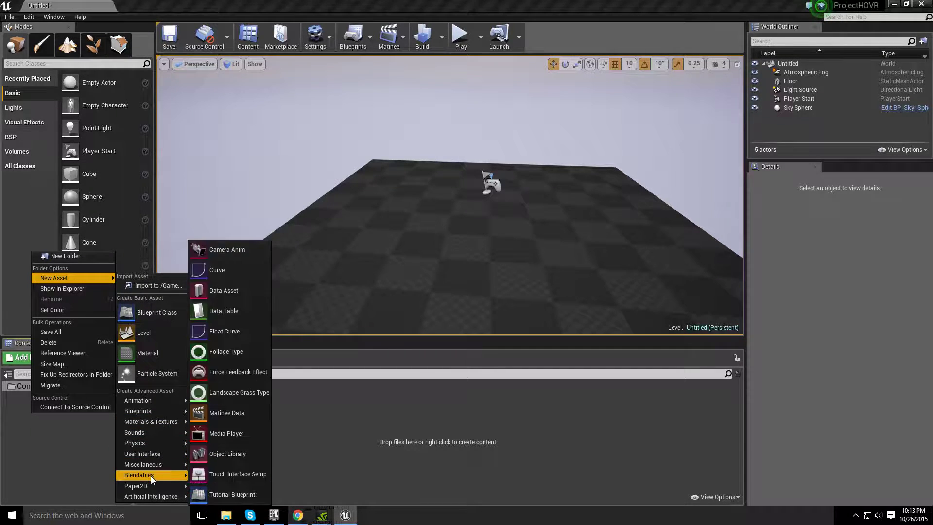
pyautogui.moveTo(151, 488)
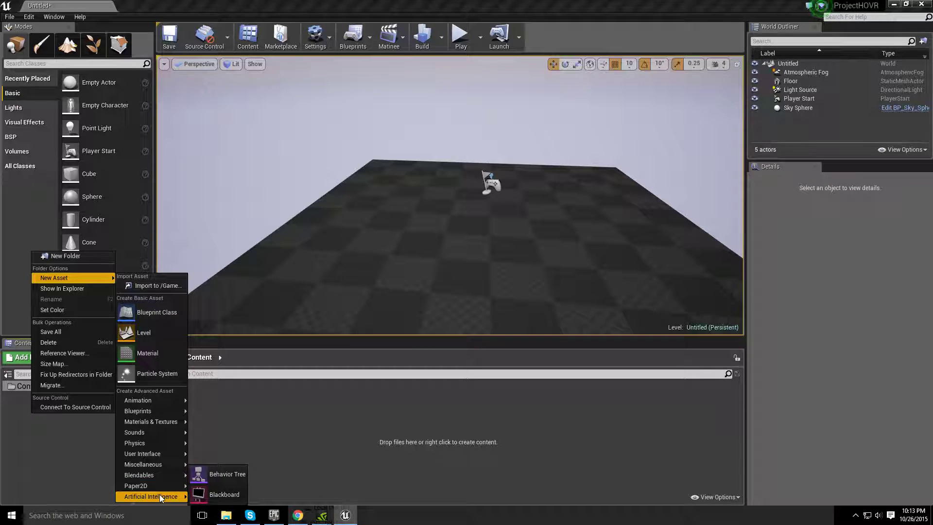
pyautogui.moveTo(146, 436)
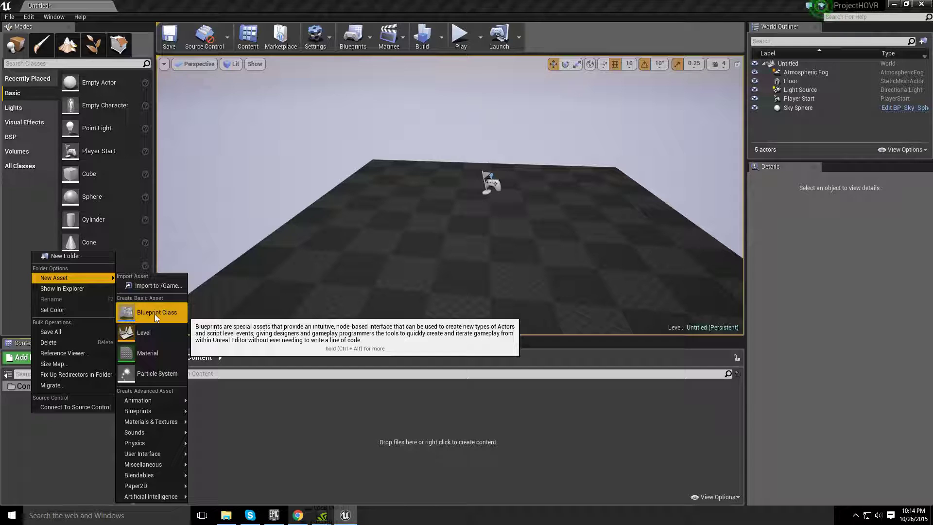
pyautogui.click(154, 313)
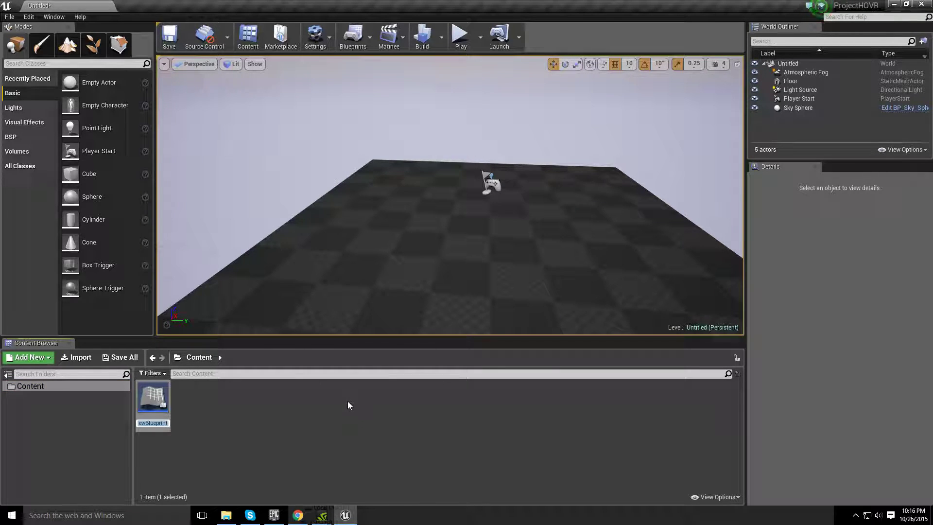
# Name the new Blueprint asset PCHovercraft.
pyautogui.press('BackSpace')
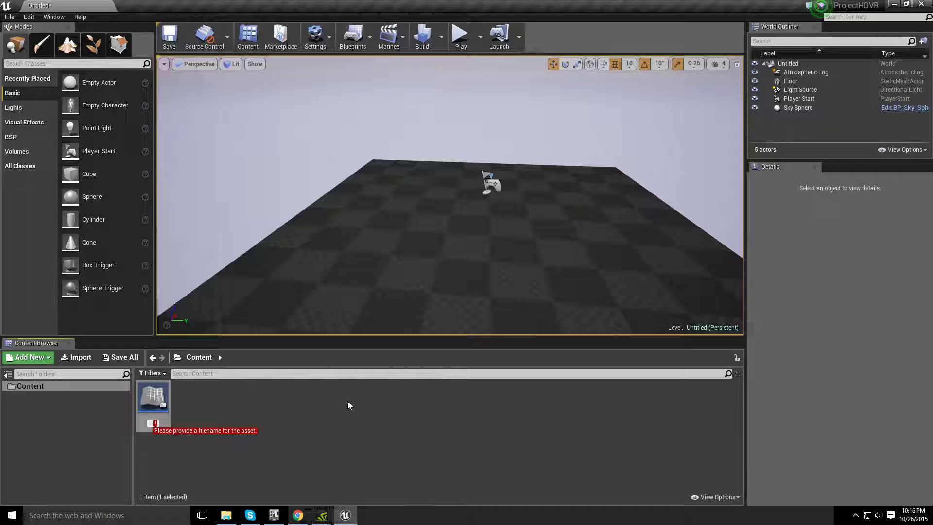
pyautogui.write('PC')
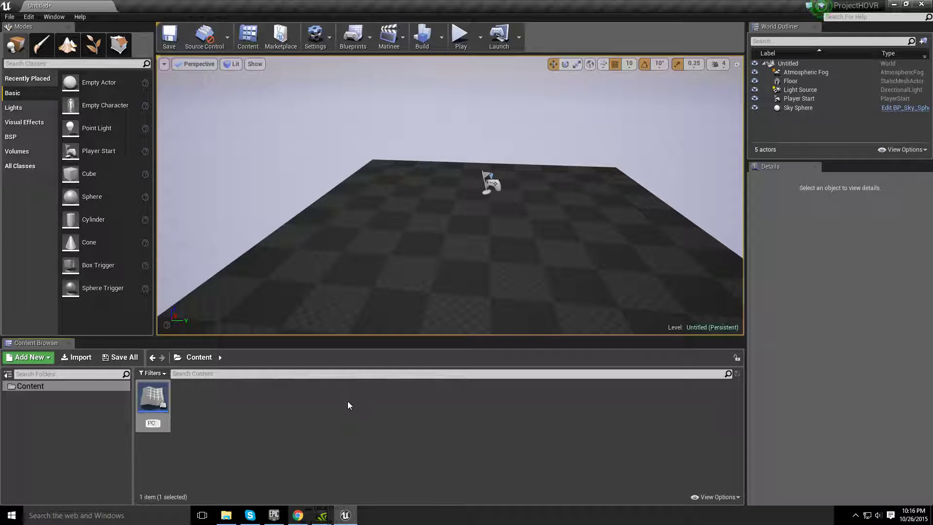
pyautogui.write('Hovers')
pyautogui.write('raft')
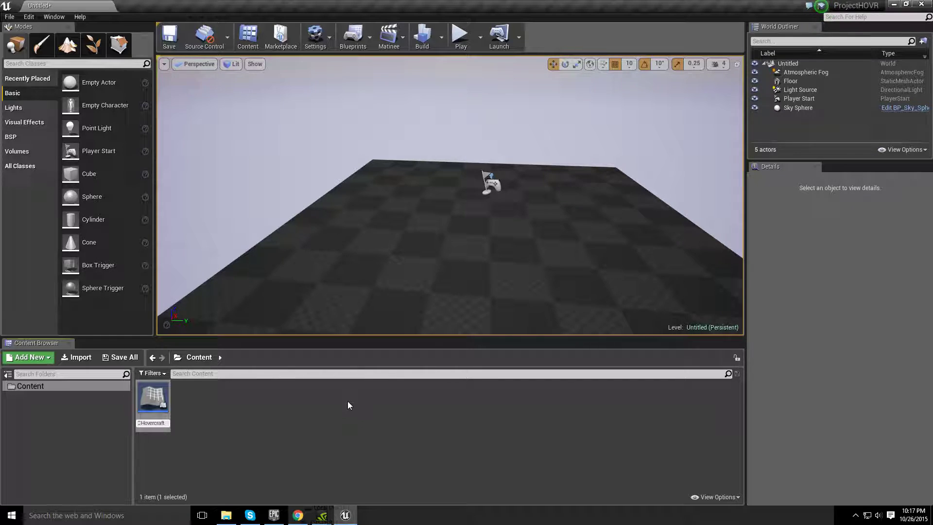
pyautogui.press('Return')
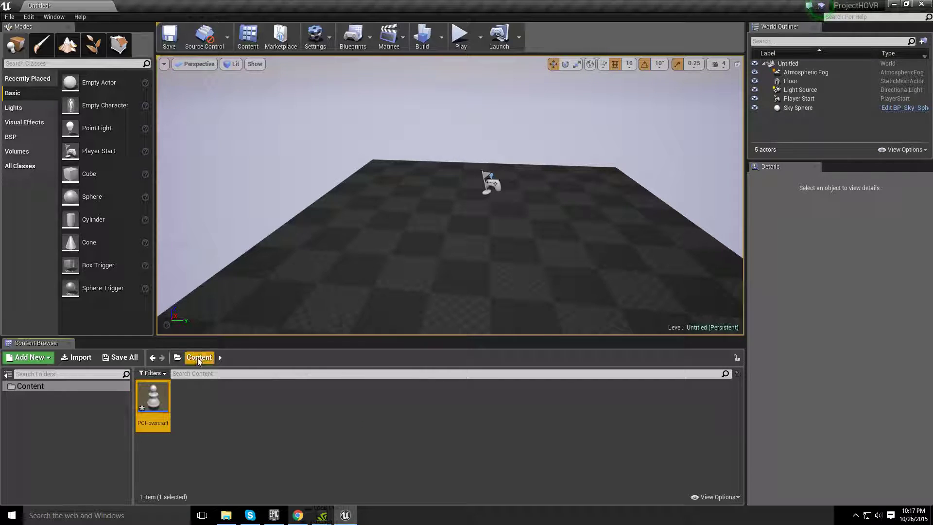
pyautogui.click(178, 409)
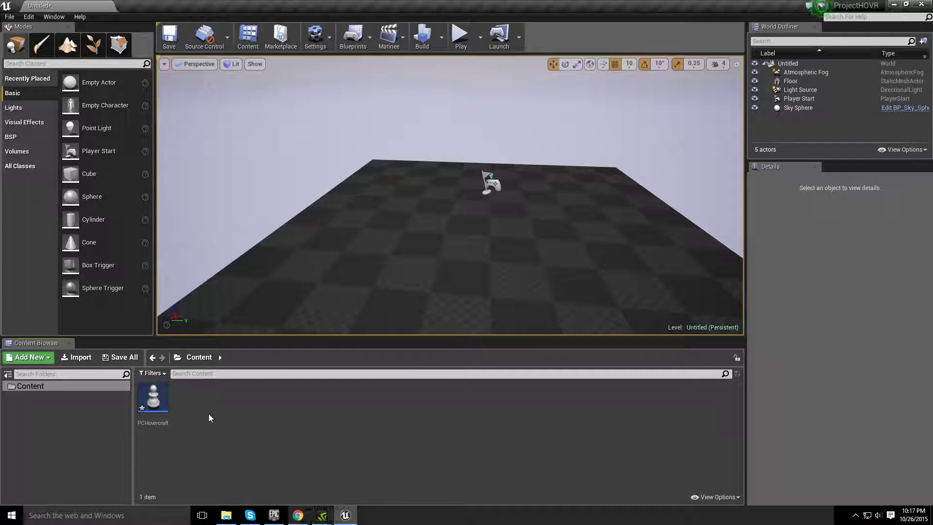
# Open the PCHovercraft Blueprint for editing and maximize its editor window.
pyautogui.doubleClick(165, 401)
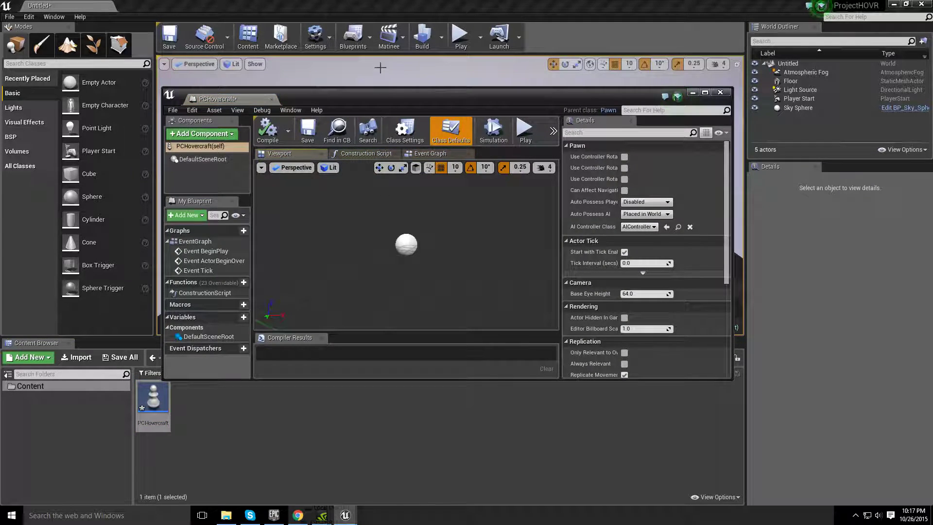
pyautogui.doubleClick(387, 98)
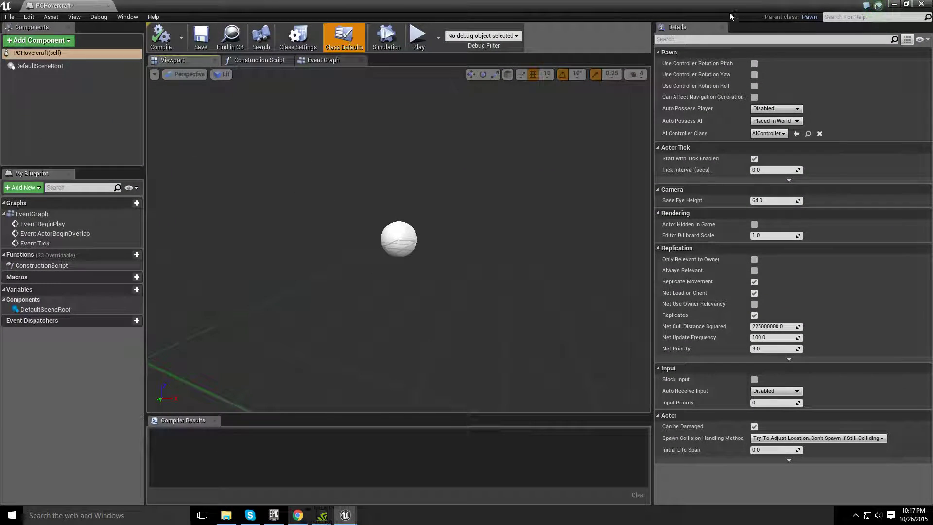
pyautogui.doubleClick(520, 8)
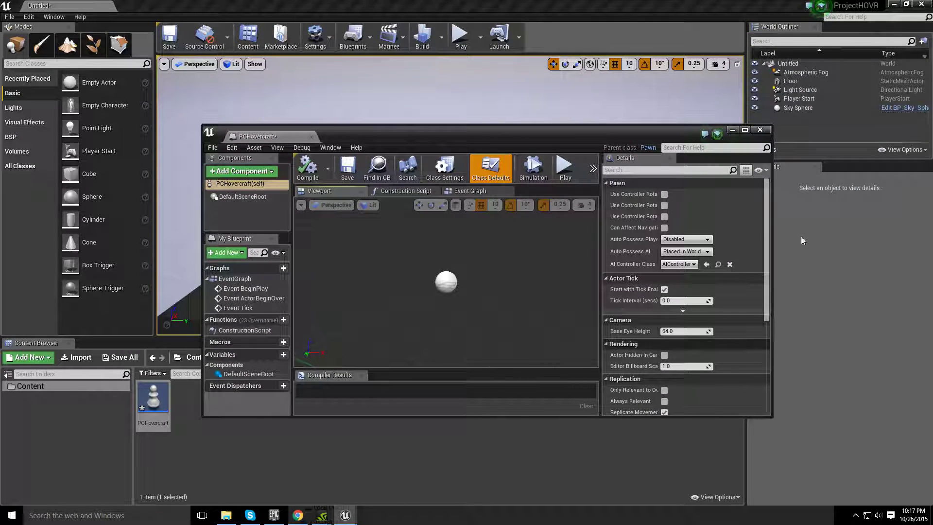
pyautogui.doubleClick(417, 136)
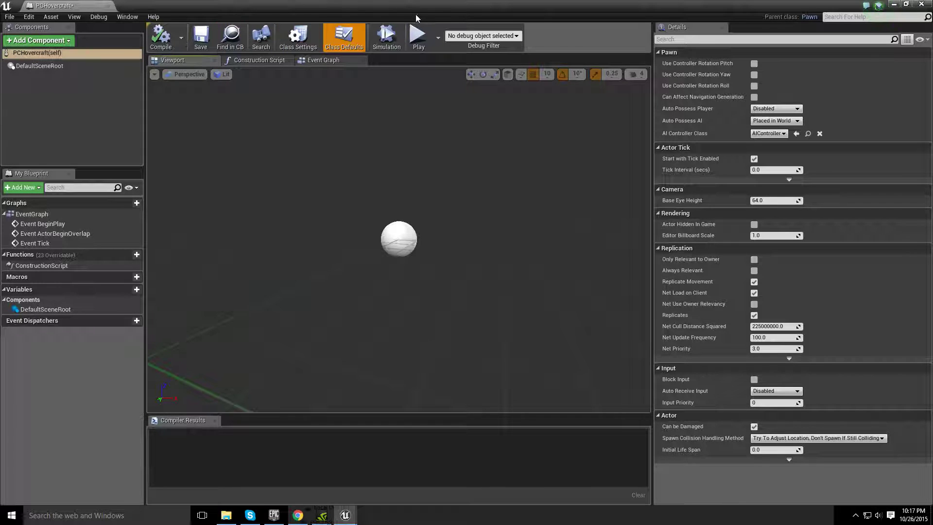
pyautogui.doubleClick(435, 6)
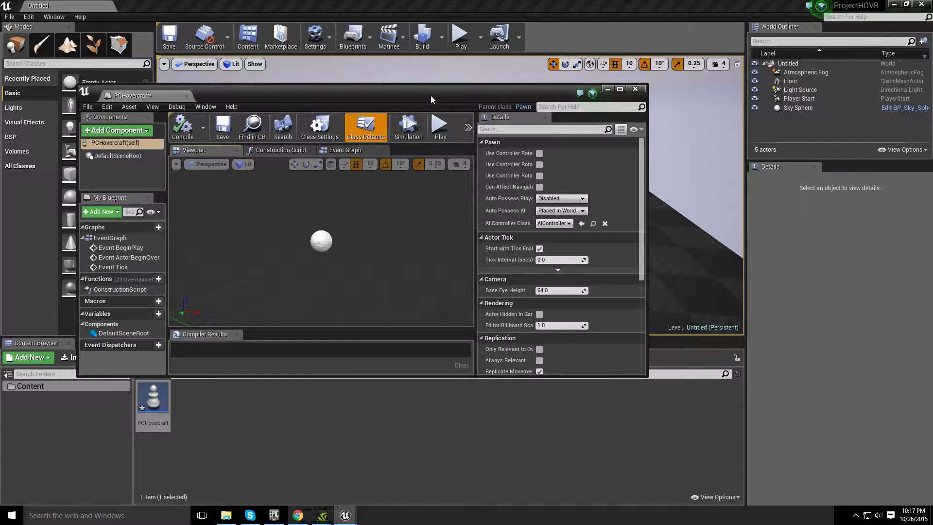
pyautogui.doubleClick(430, 95)
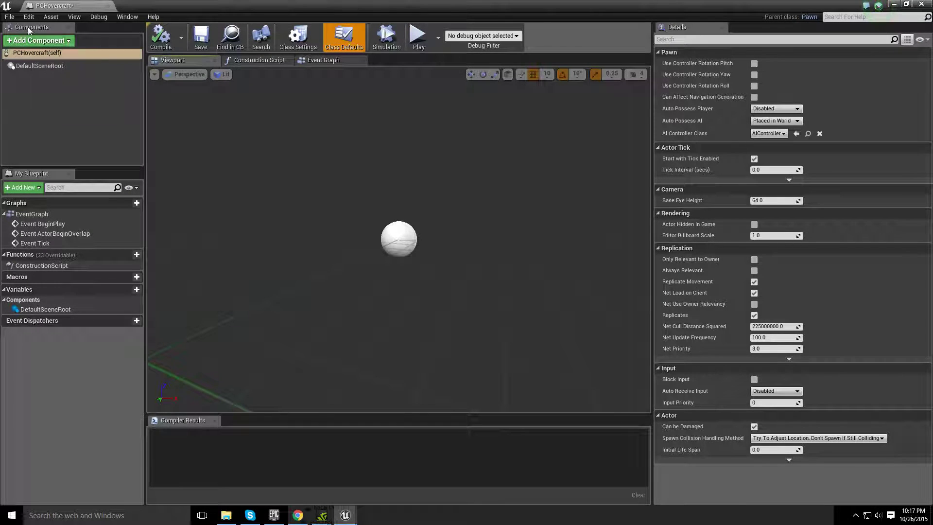
# Examine the Blueprint editor's component list, graph and variable sections, and the default scene root in the 3D preview.
pyautogui.click(25, 54)
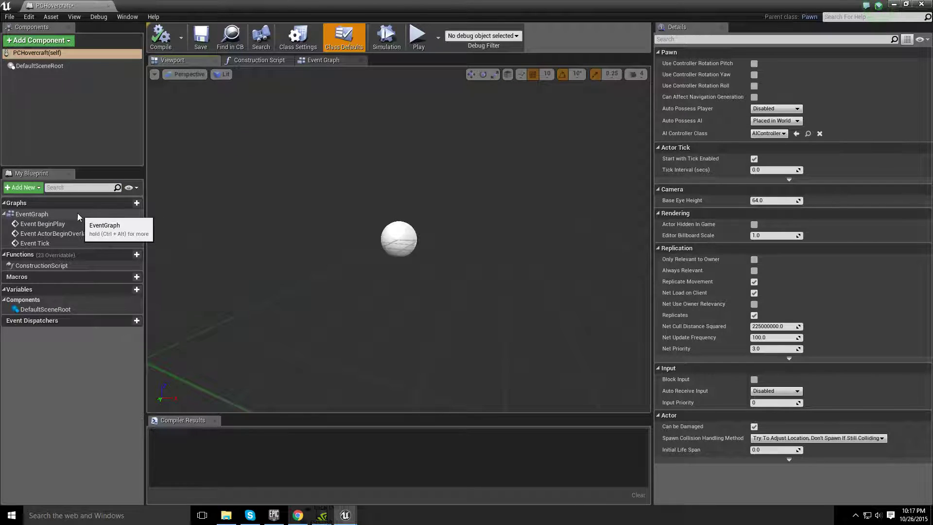
pyautogui.doubleClick(316, 9)
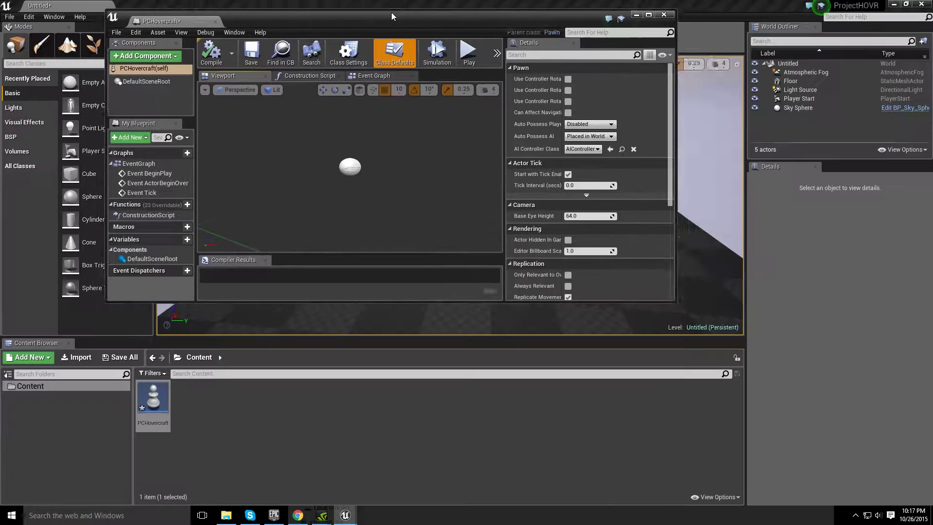
pyautogui.doubleClick(316, 14)
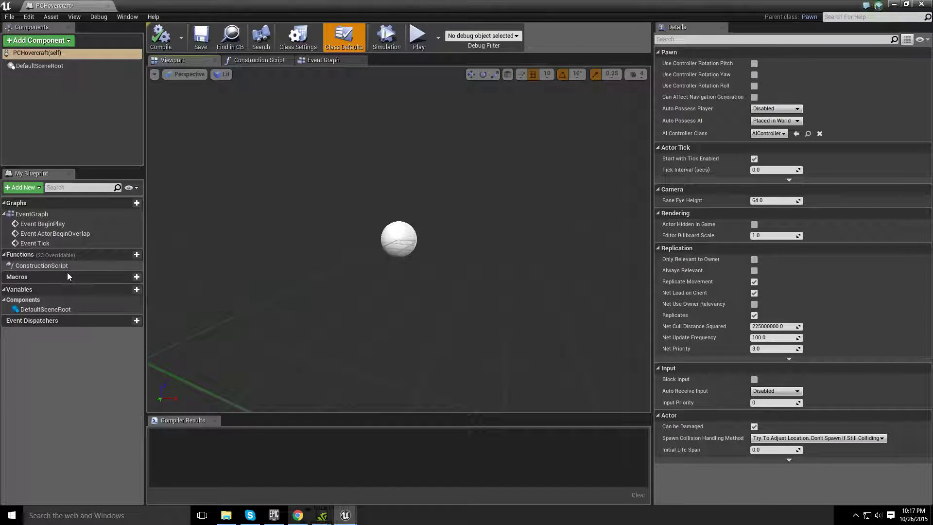
pyautogui.moveTo(113, 293)
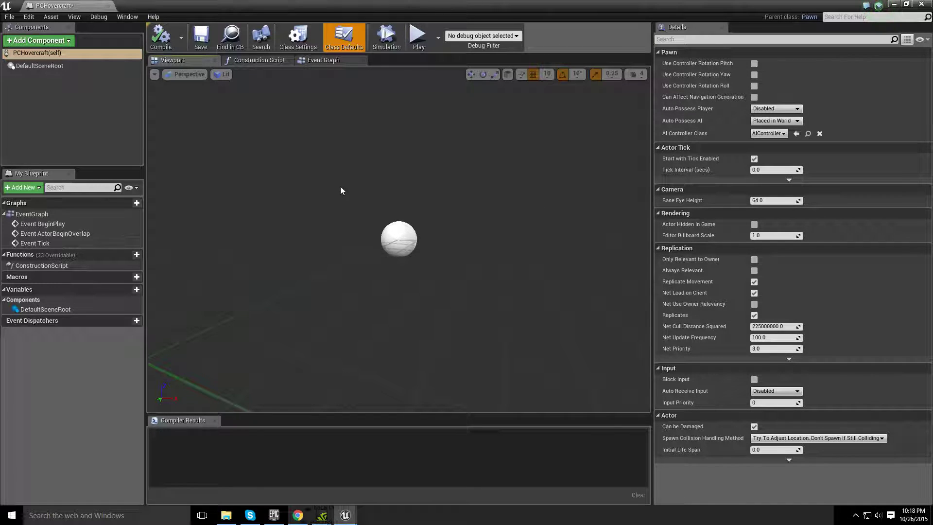
pyautogui.moveTo(400, 207); pyautogui.dragTo(421, 125, button='right')
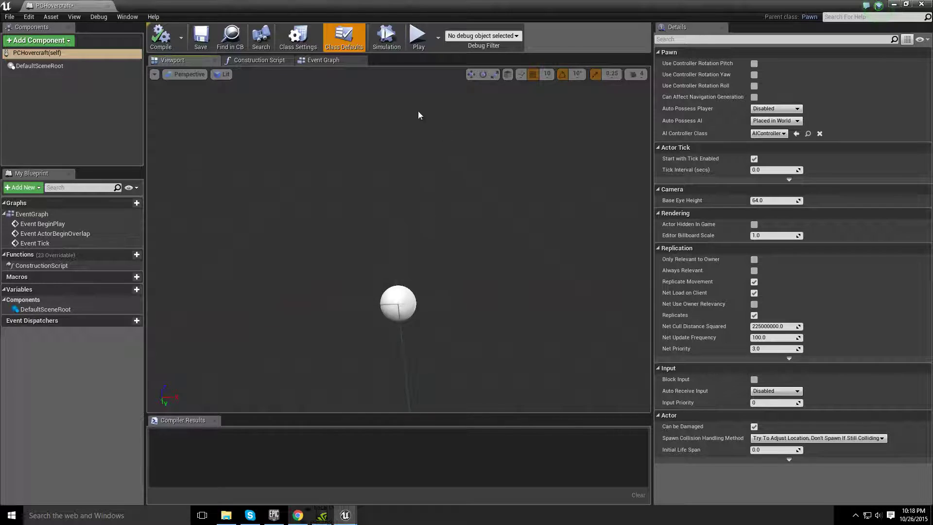
pyautogui.doubleClick(427, 10)
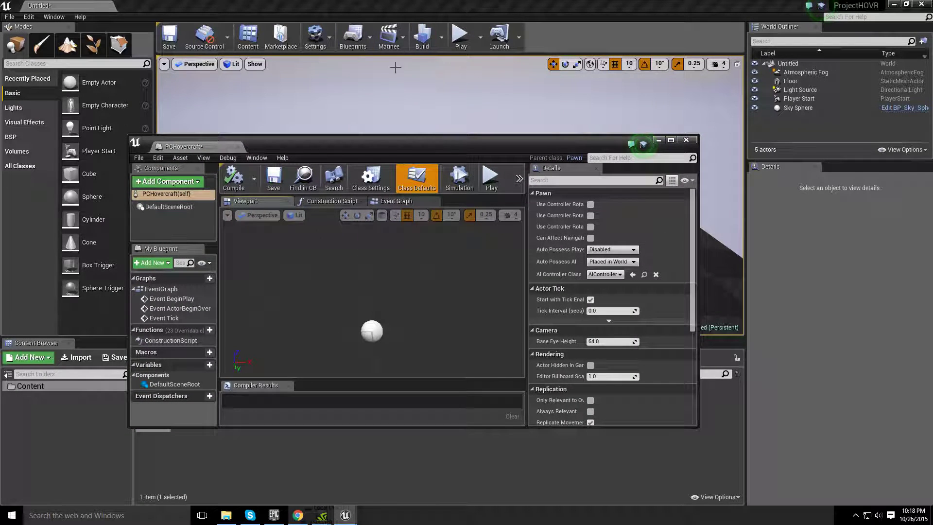
pyautogui.doubleClick(406, 148)
pyautogui.moveTo(476, 255); pyautogui.dragTo(451, 232, button='right')
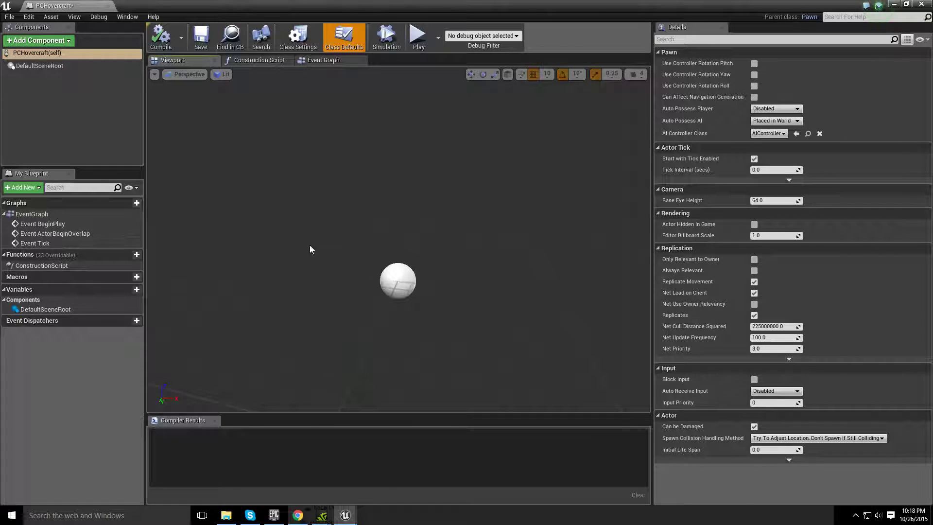
# Add a Static Mesh component to the PCHovercraft Blueprint and name it Body.
pyautogui.click(50, 42)
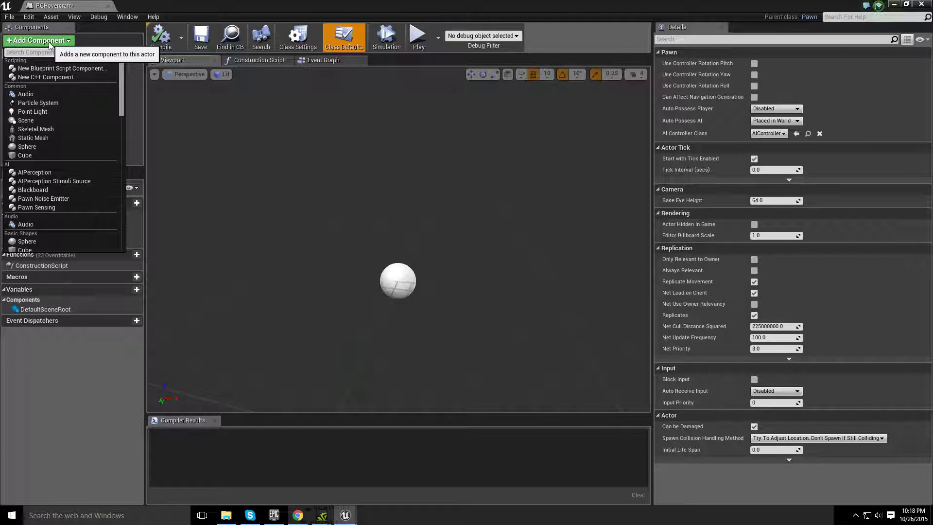
pyautogui.click(46, 138)
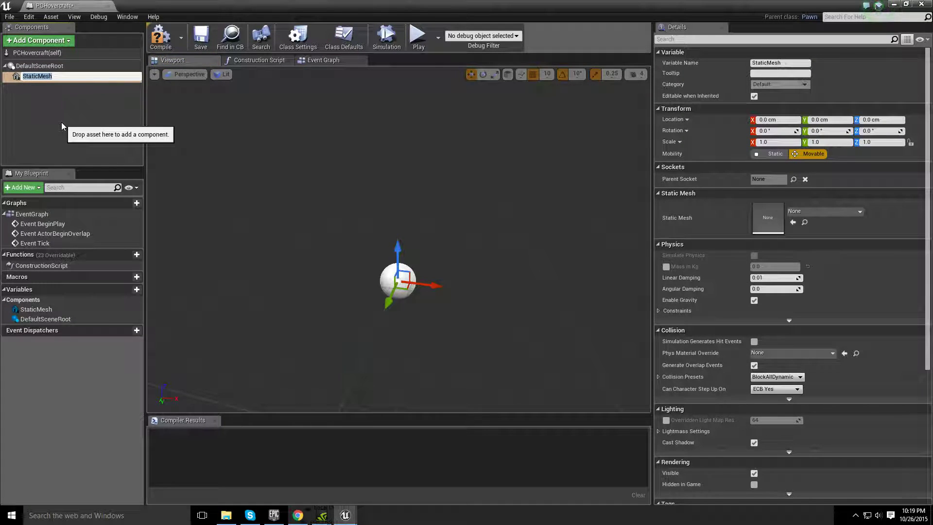
pyautogui.press('BackSpace')
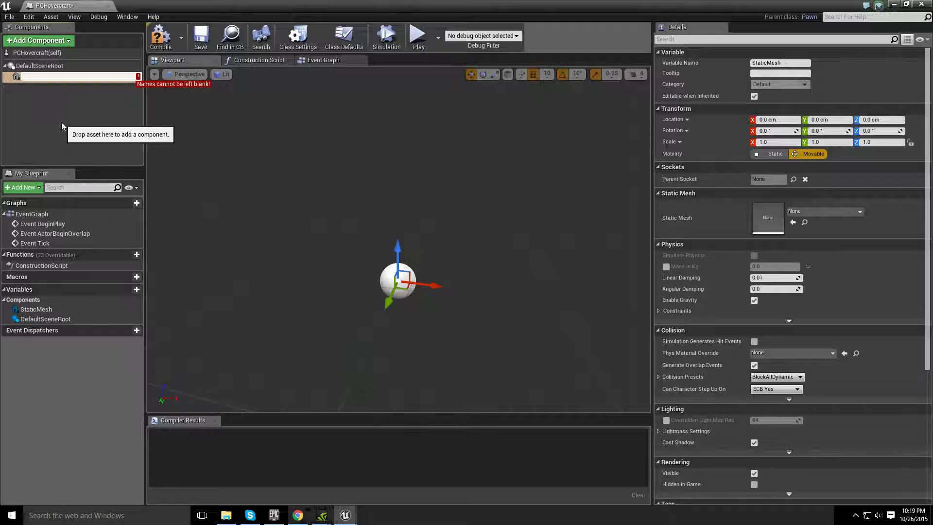
pyautogui.write('Body')
pyautogui.press('Return')
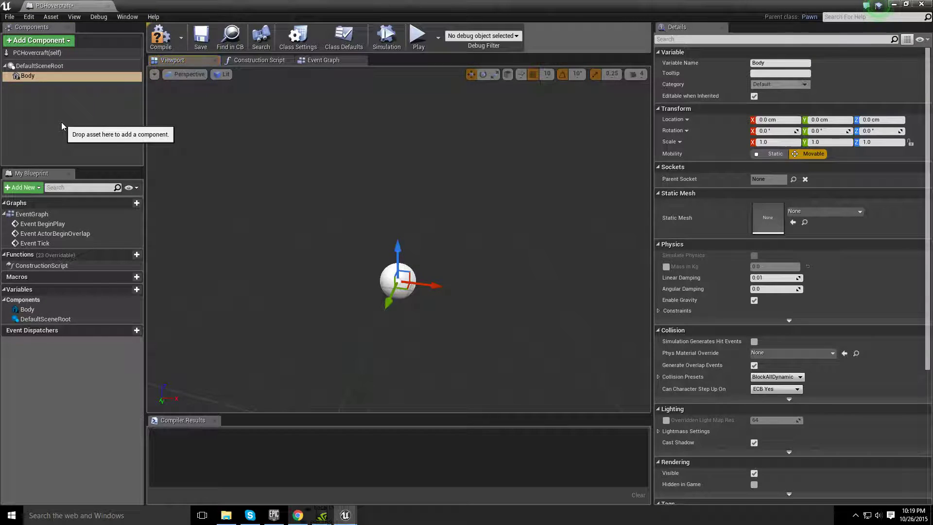
# Make the Body component the new root of the Blueprint, replacing DefaultSceneRoot.
pyautogui.click(41, 78)
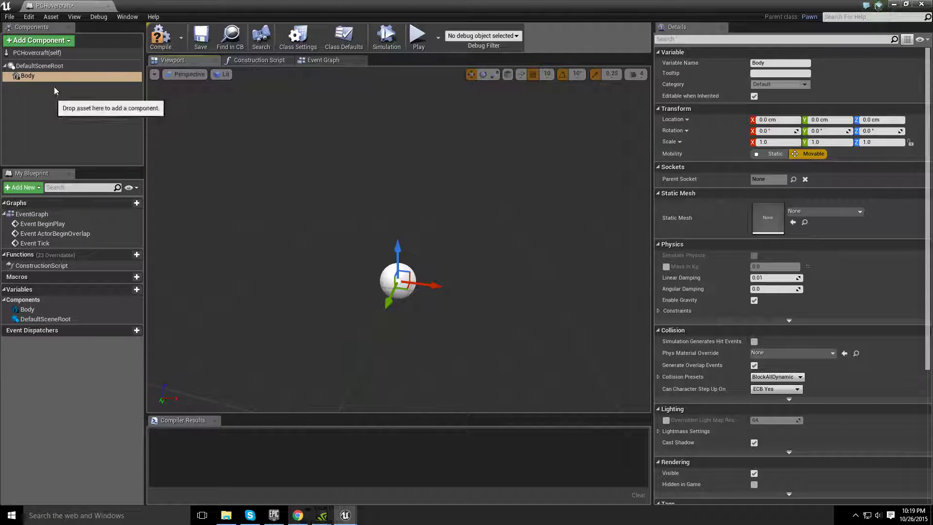
pyautogui.moveTo(315, 142); pyautogui.dragTo(315, 142, button='right')
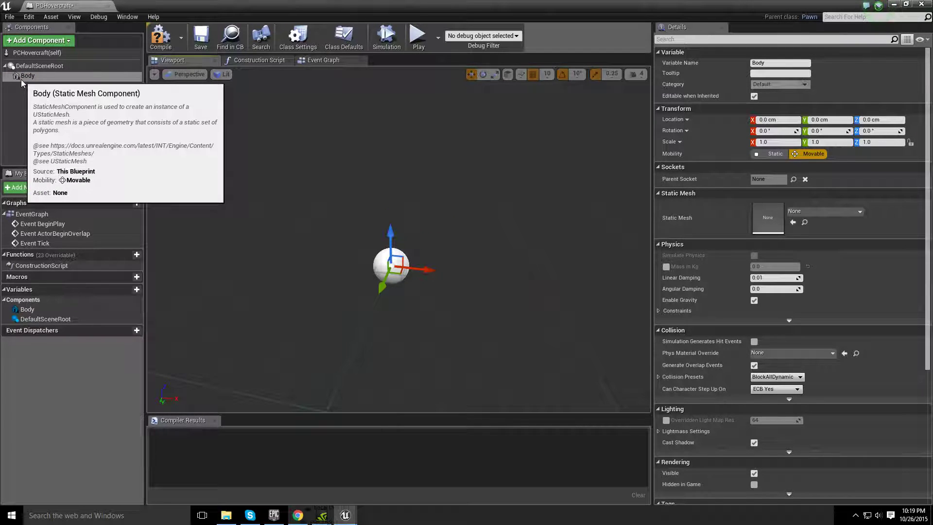
pyautogui.click(33, 77)
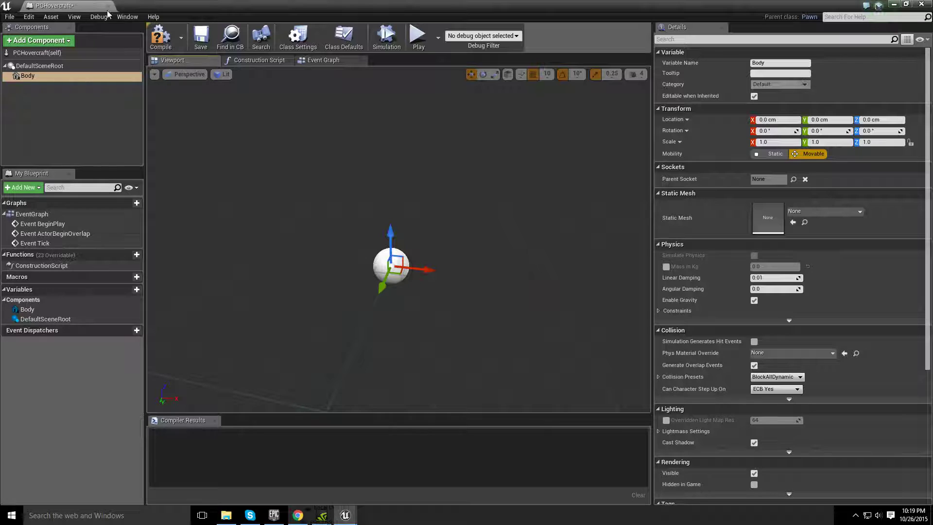
pyautogui.click(39, 78)
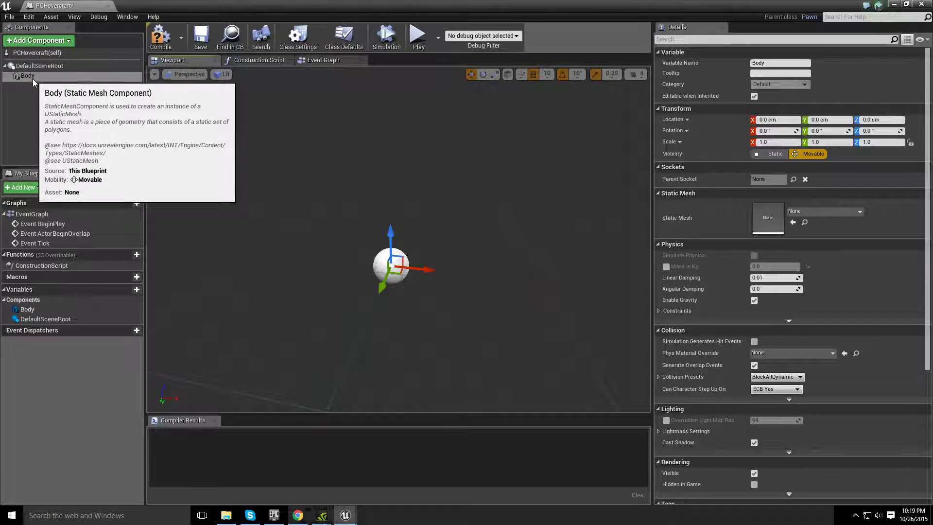
pyautogui.moveTo(33, 77)
pyautogui.mouseDown()
pyautogui.moveTo(33, 65)
pyautogui.moveTo(63, 71)
pyautogui.moveTo(46, 78)
pyautogui.moveTo(45, 70)
pyautogui.mouseUp()
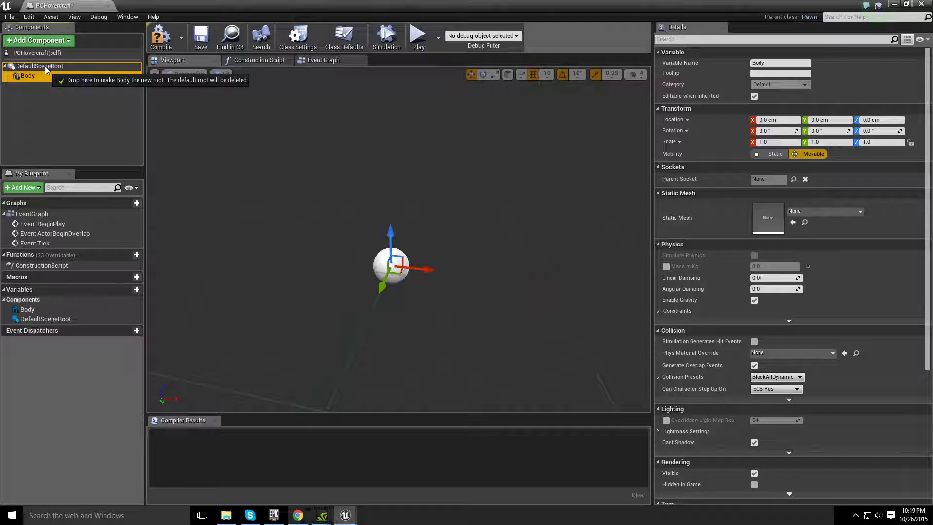
pyautogui.moveTo(46, 70); pyautogui.dragTo(45, 66)
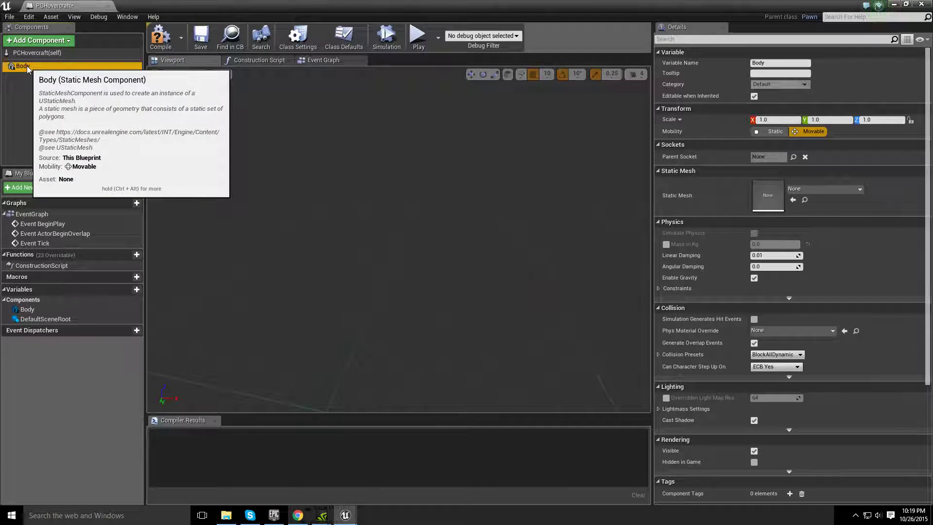
pyautogui.moveTo(406, 221); pyautogui.dragTo(406, 221, button='right')
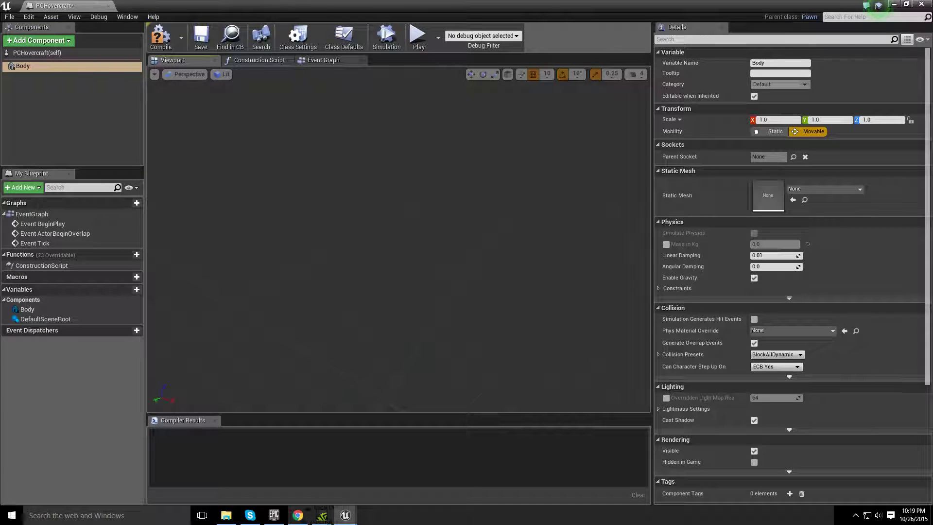
# Examine which mesh assets can be assigned to the Body component's Static Mesh property.
pyautogui.click(25, 66)
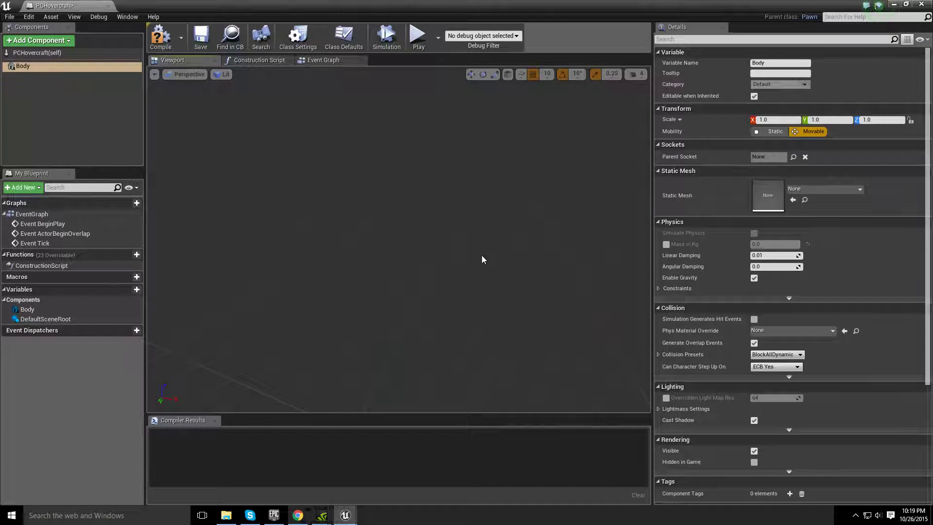
pyautogui.click(30, 69)
pyautogui.click(846, 188)
pyautogui.click(781, 206)
pyautogui.click(829, 189)
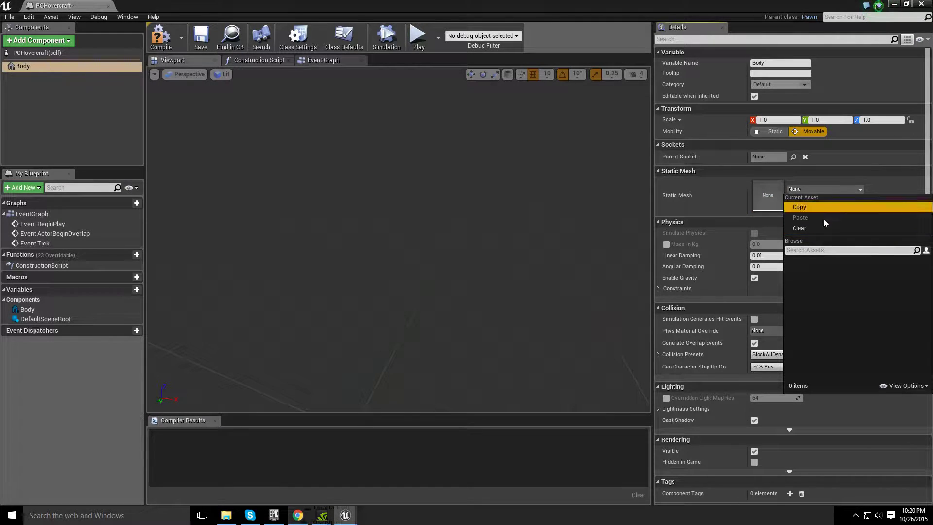
pyautogui.click(830, 186)
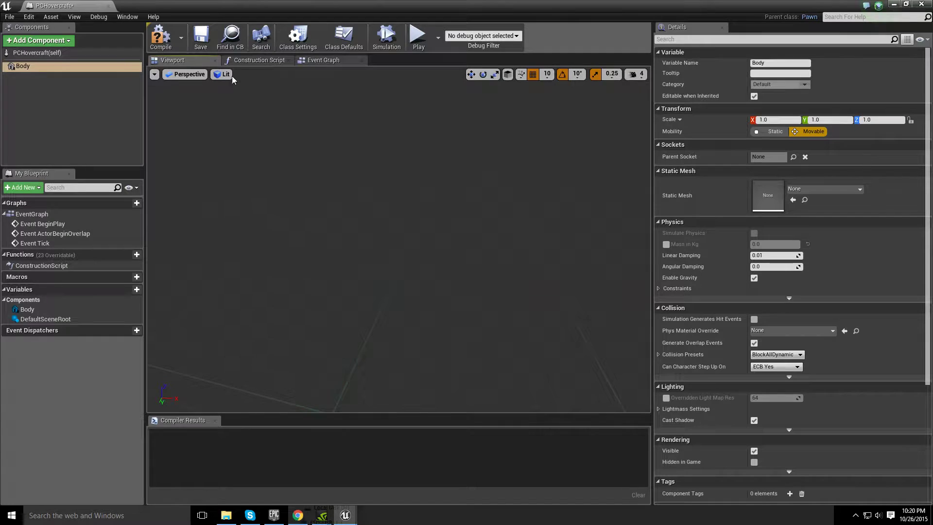
pyautogui.moveTo(398, 230); pyautogui.dragTo(398, 230, button='right')
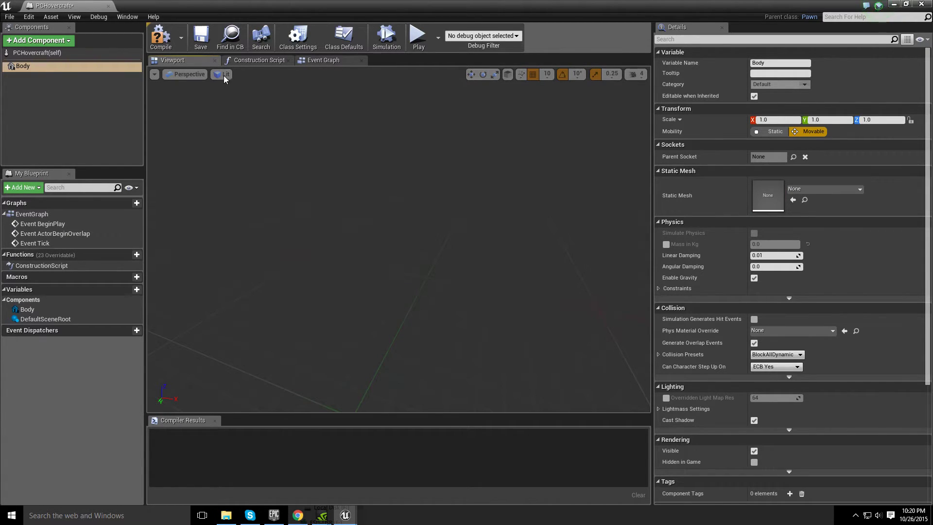
pyautogui.click(33, 68)
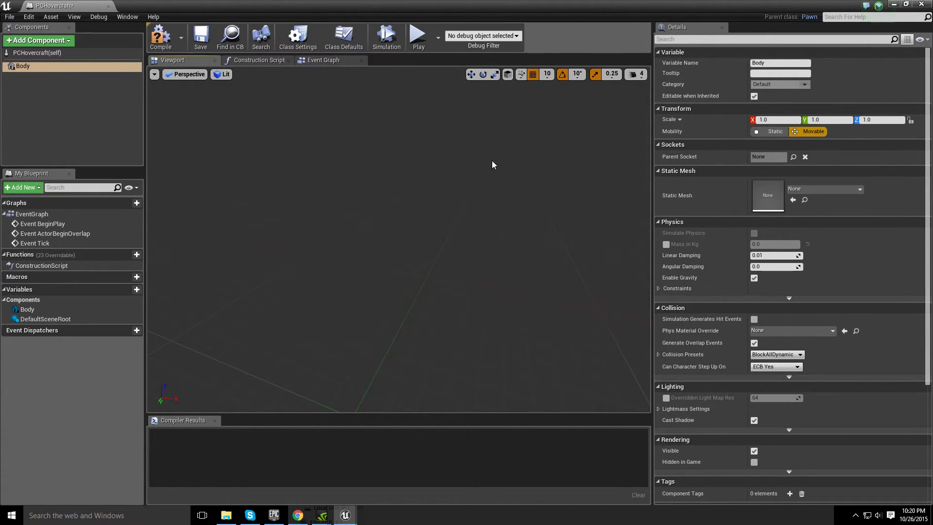